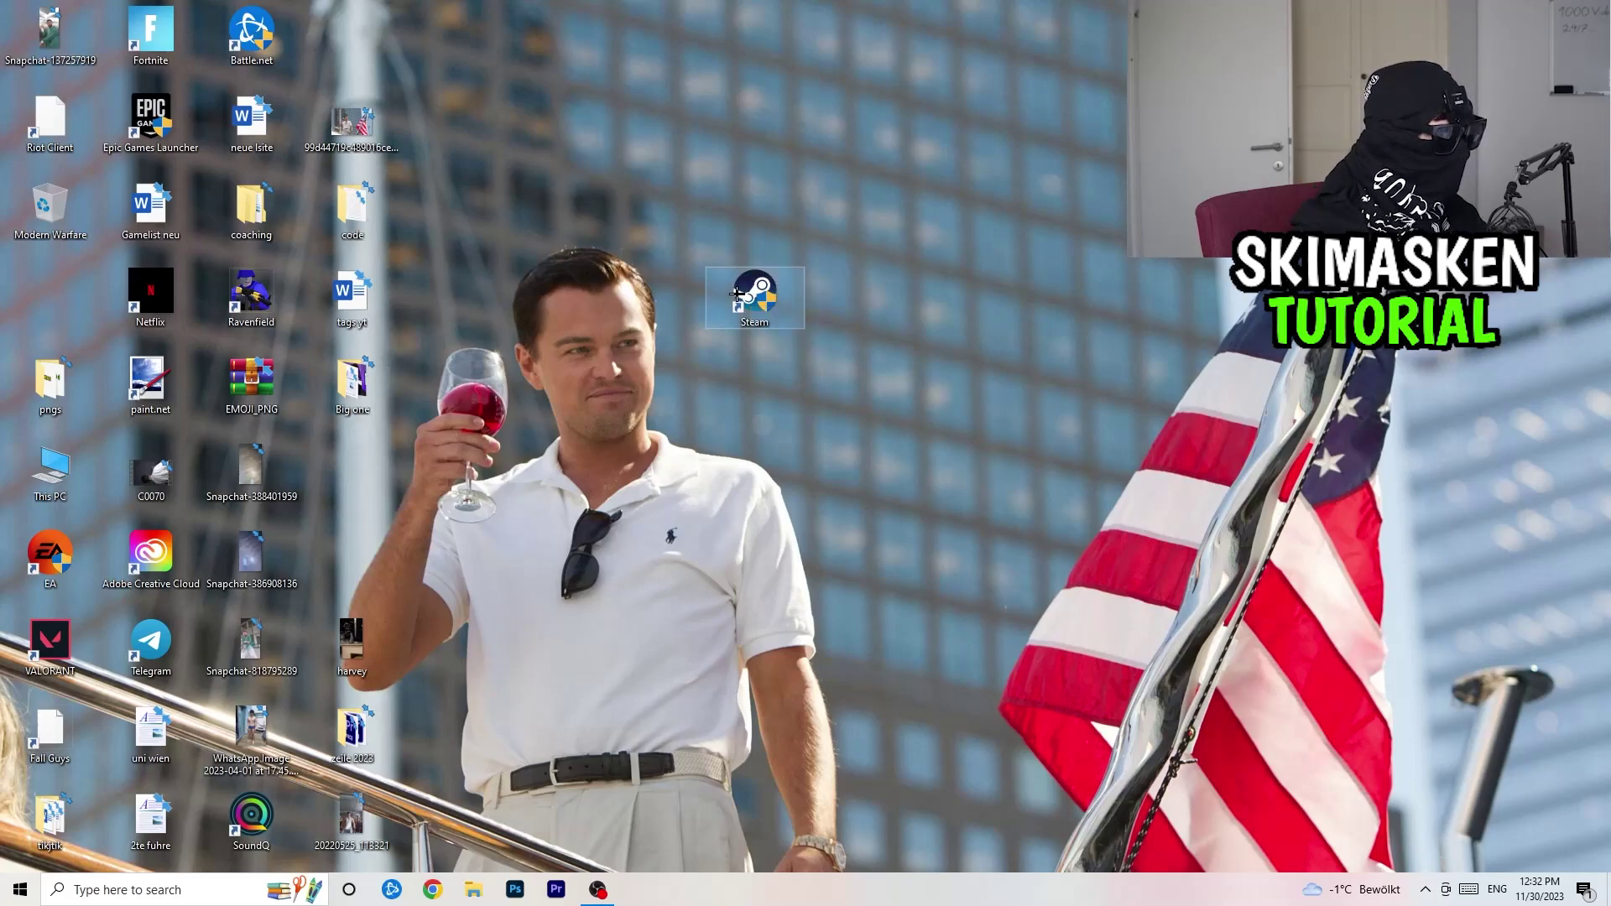
- Open the compatibility settings in the properties of the Steam desktop shortcut
right_click(738, 295)
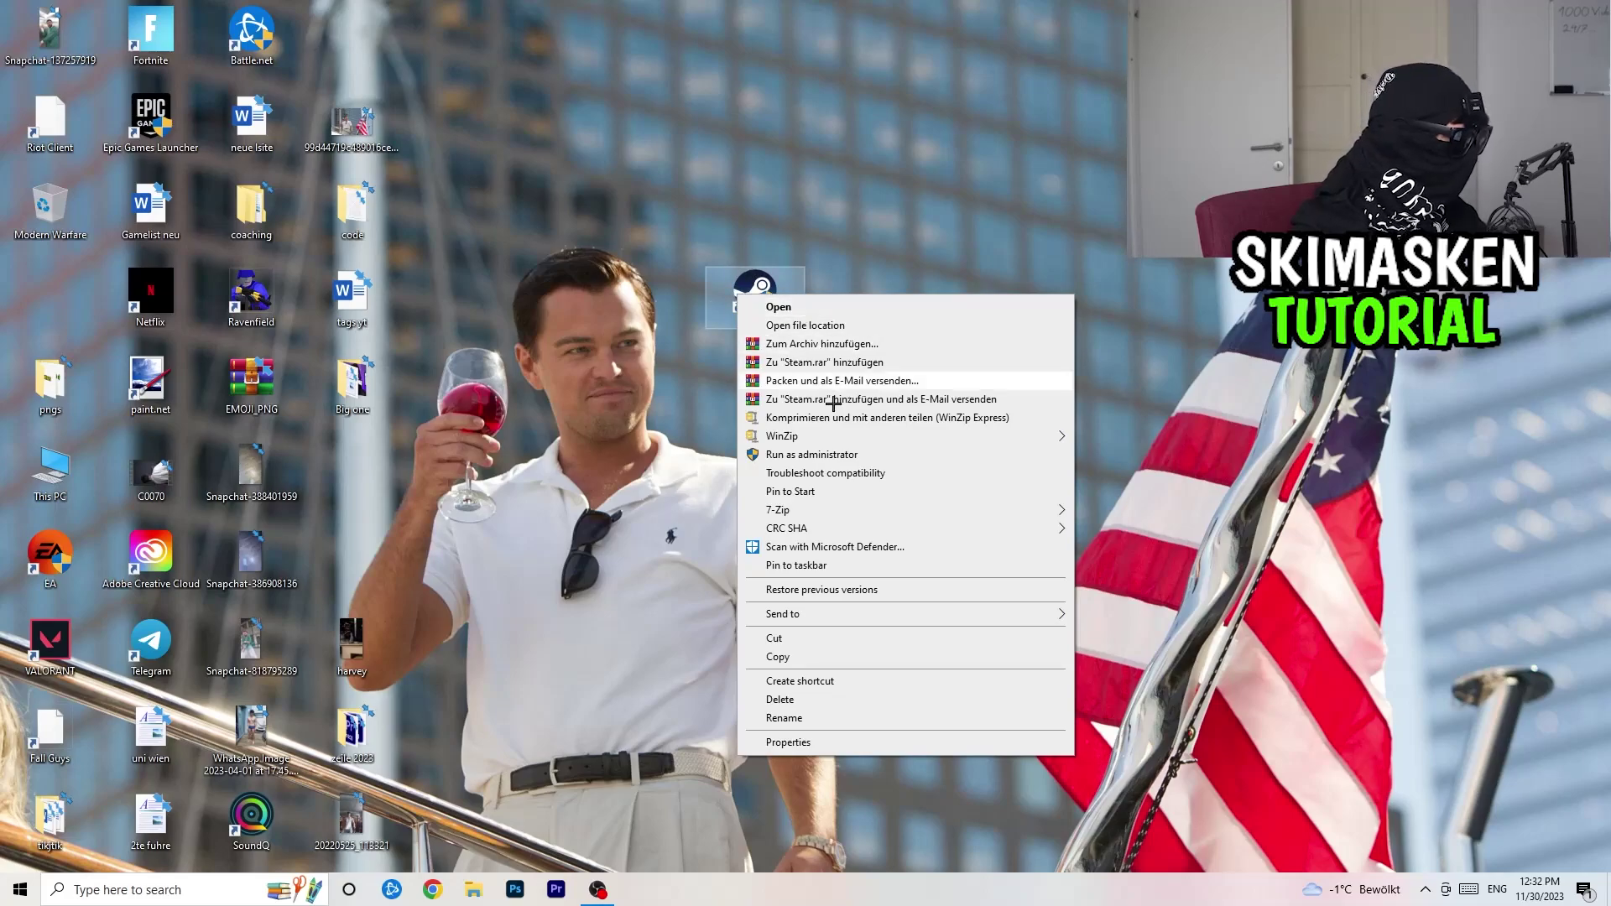
click(828, 746)
drag(881, 310, 652, 215)
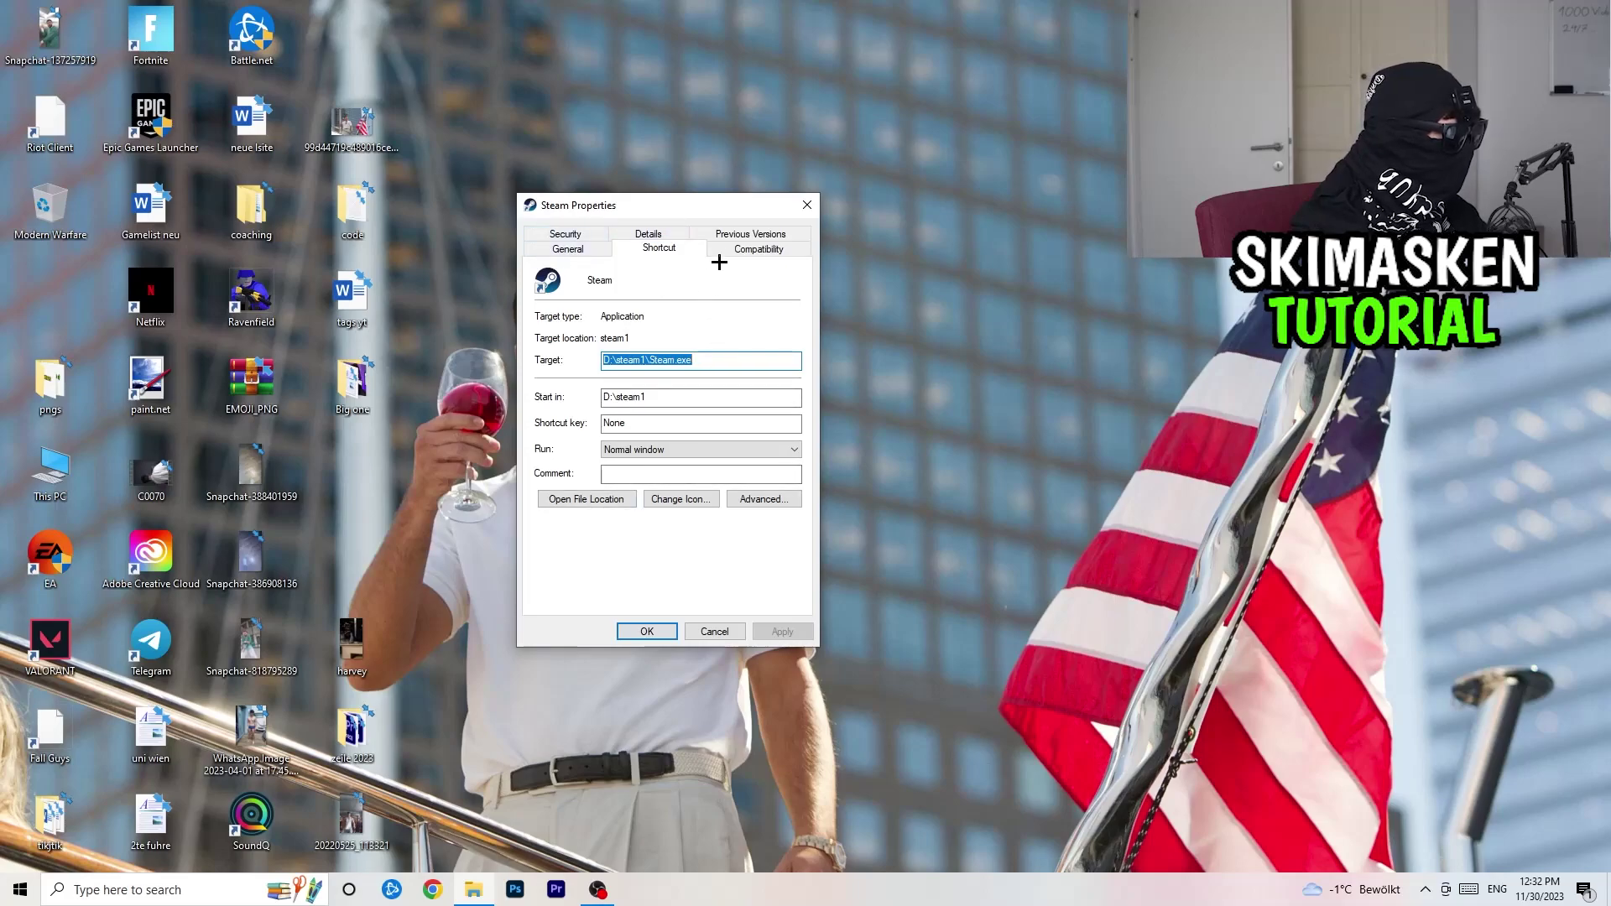
click(760, 249)
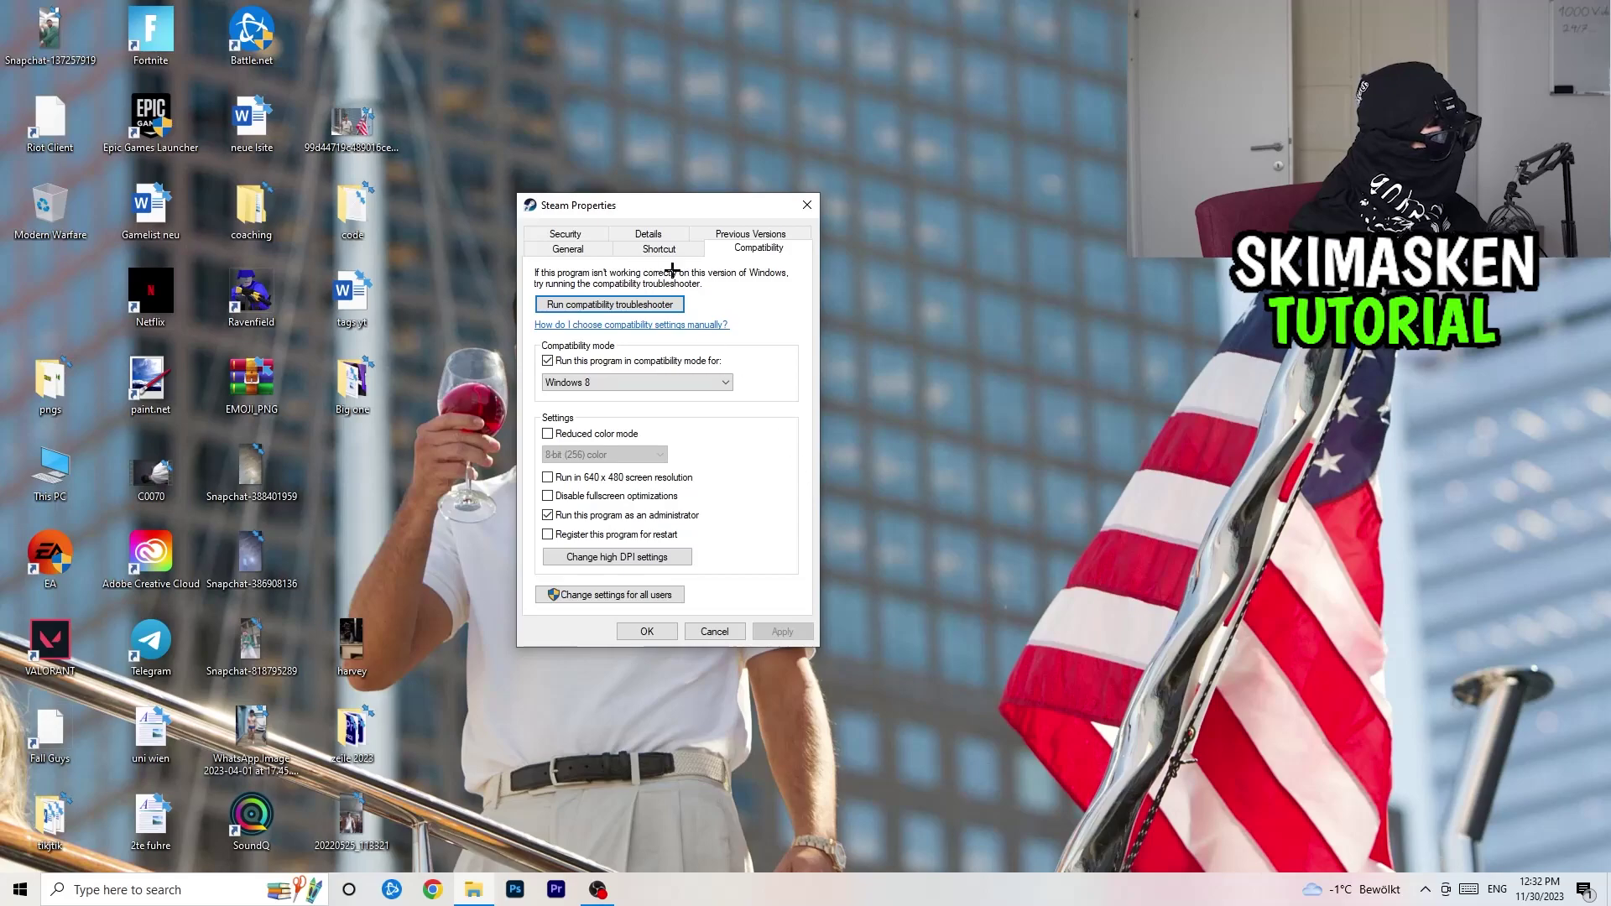
drag(663, 206, 741, 186)
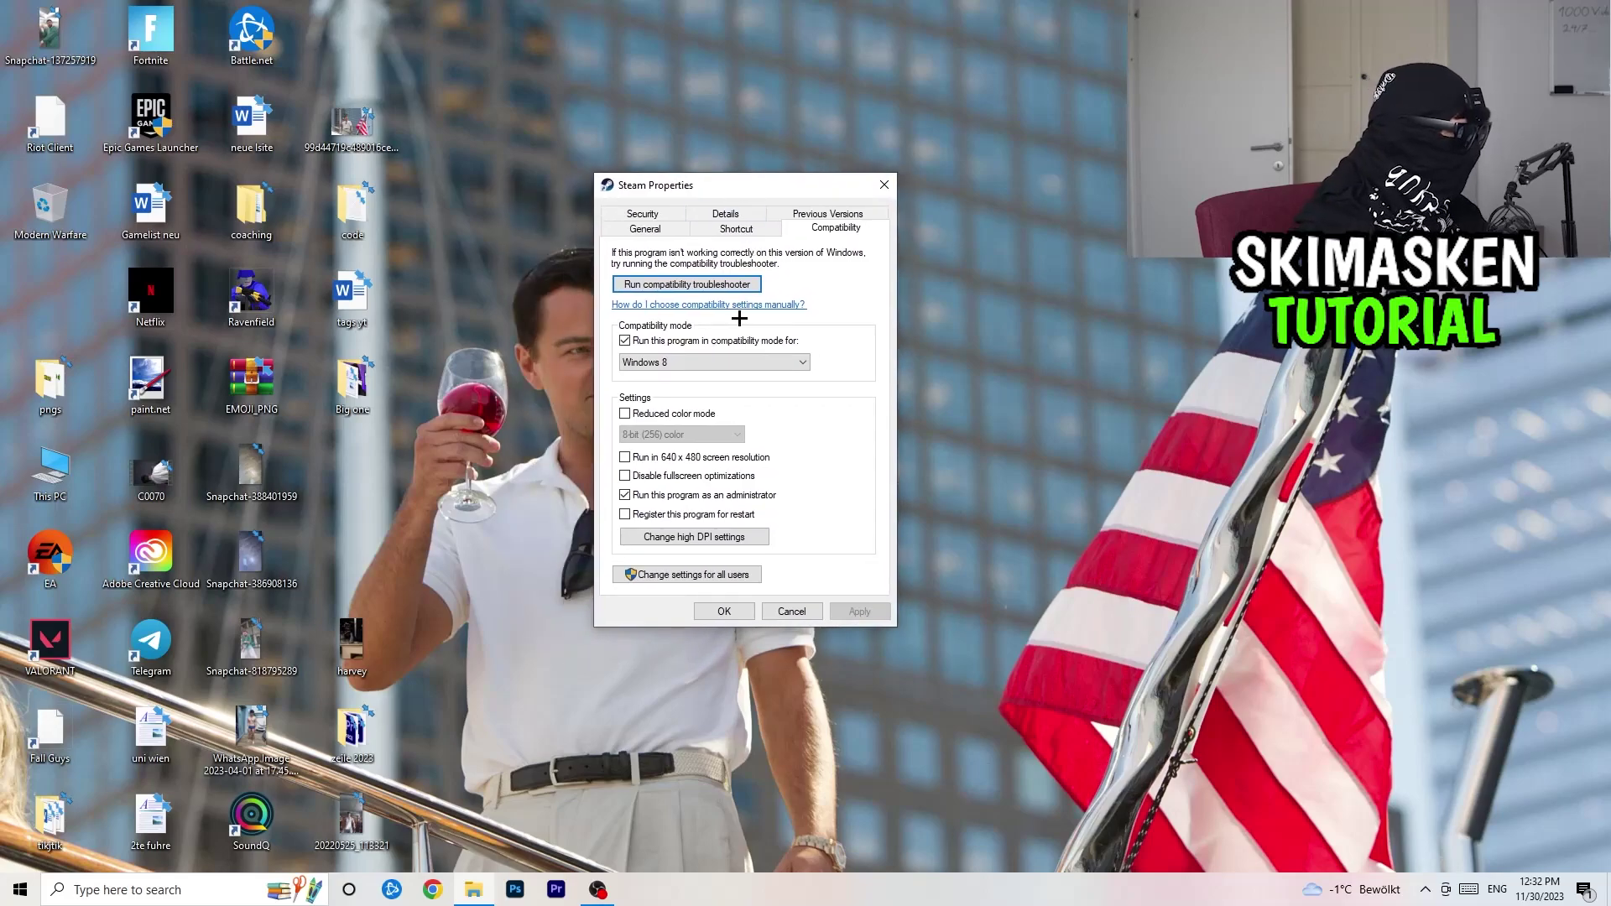
- Review the compatibility modes available for Steam, keep Windows 8 selected with compatibility mode enabled, and accept the properties
click(626, 341)
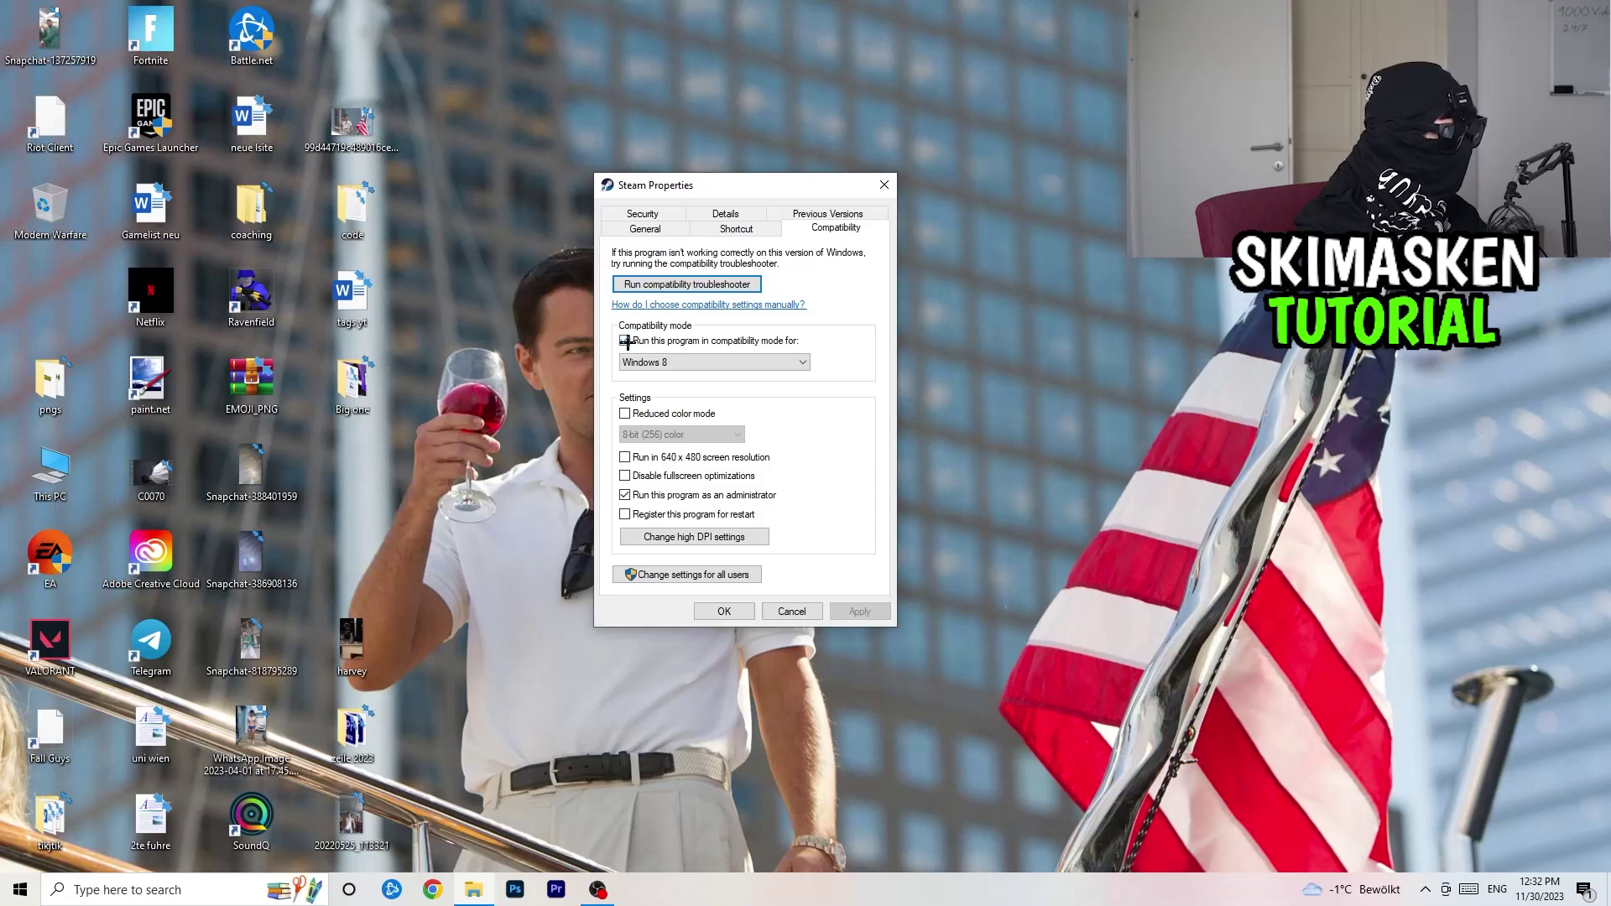
click(626, 341)
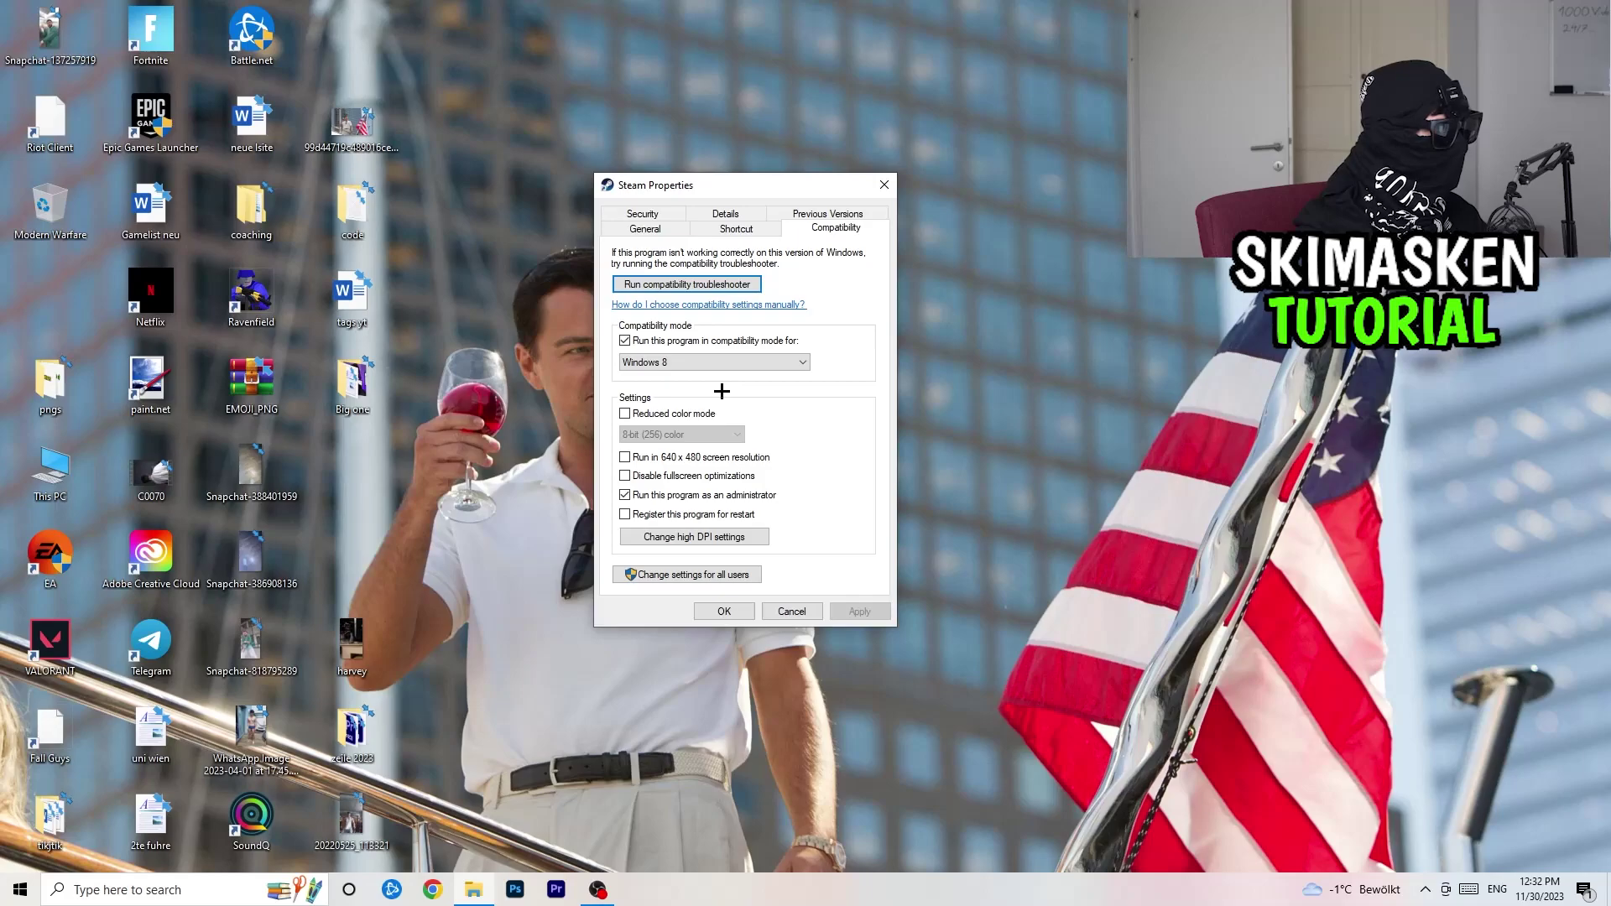
click(757, 363)
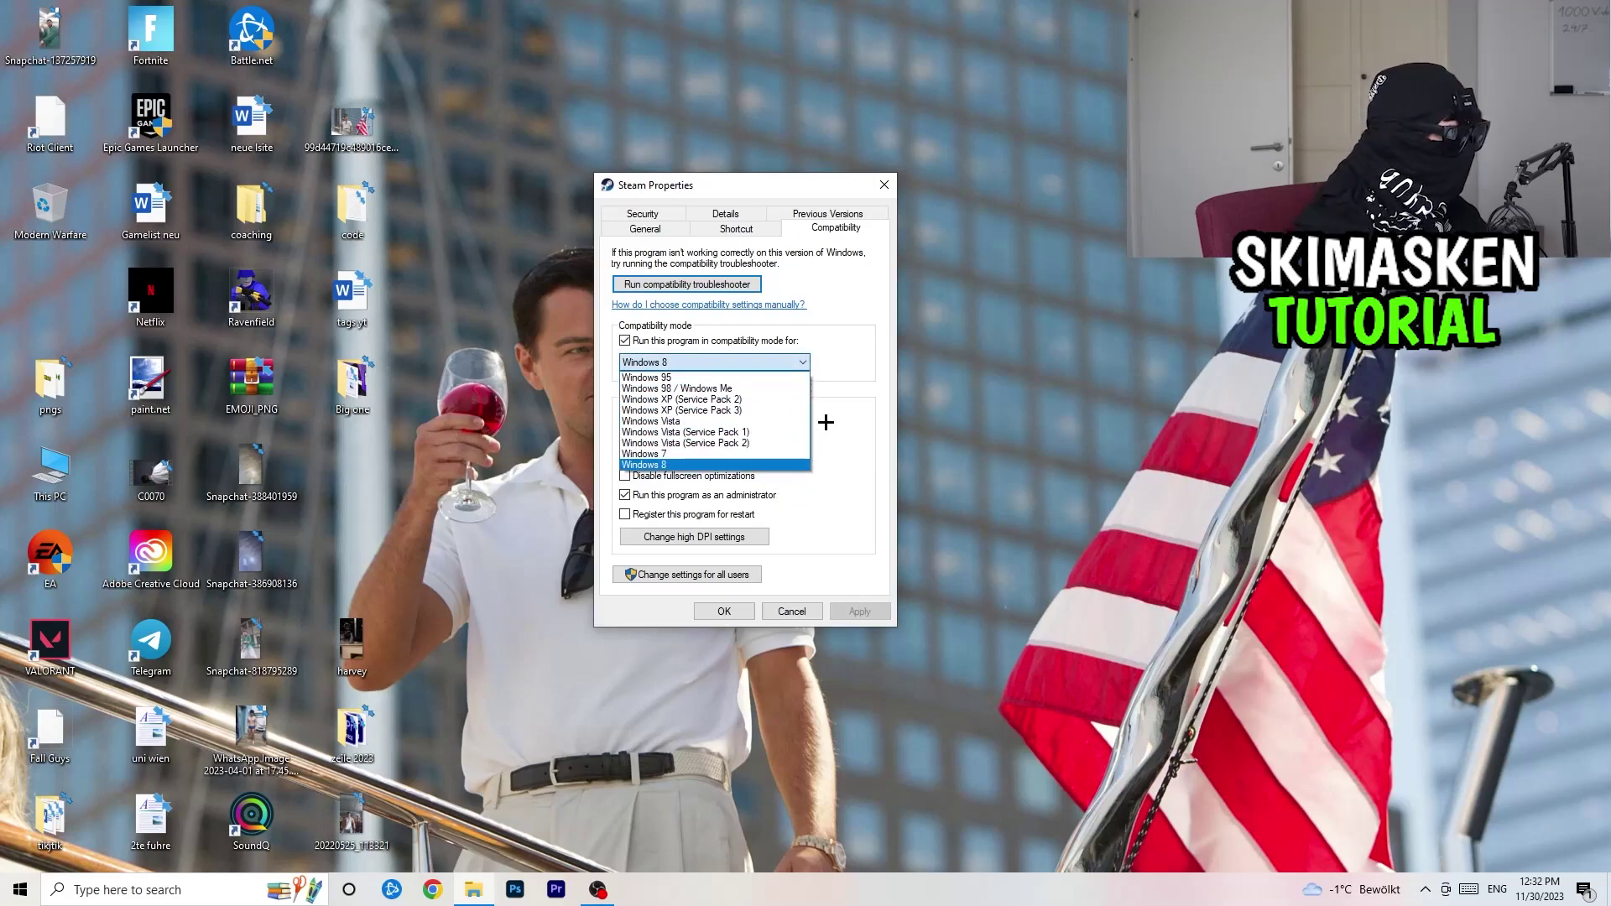
click(838, 359)
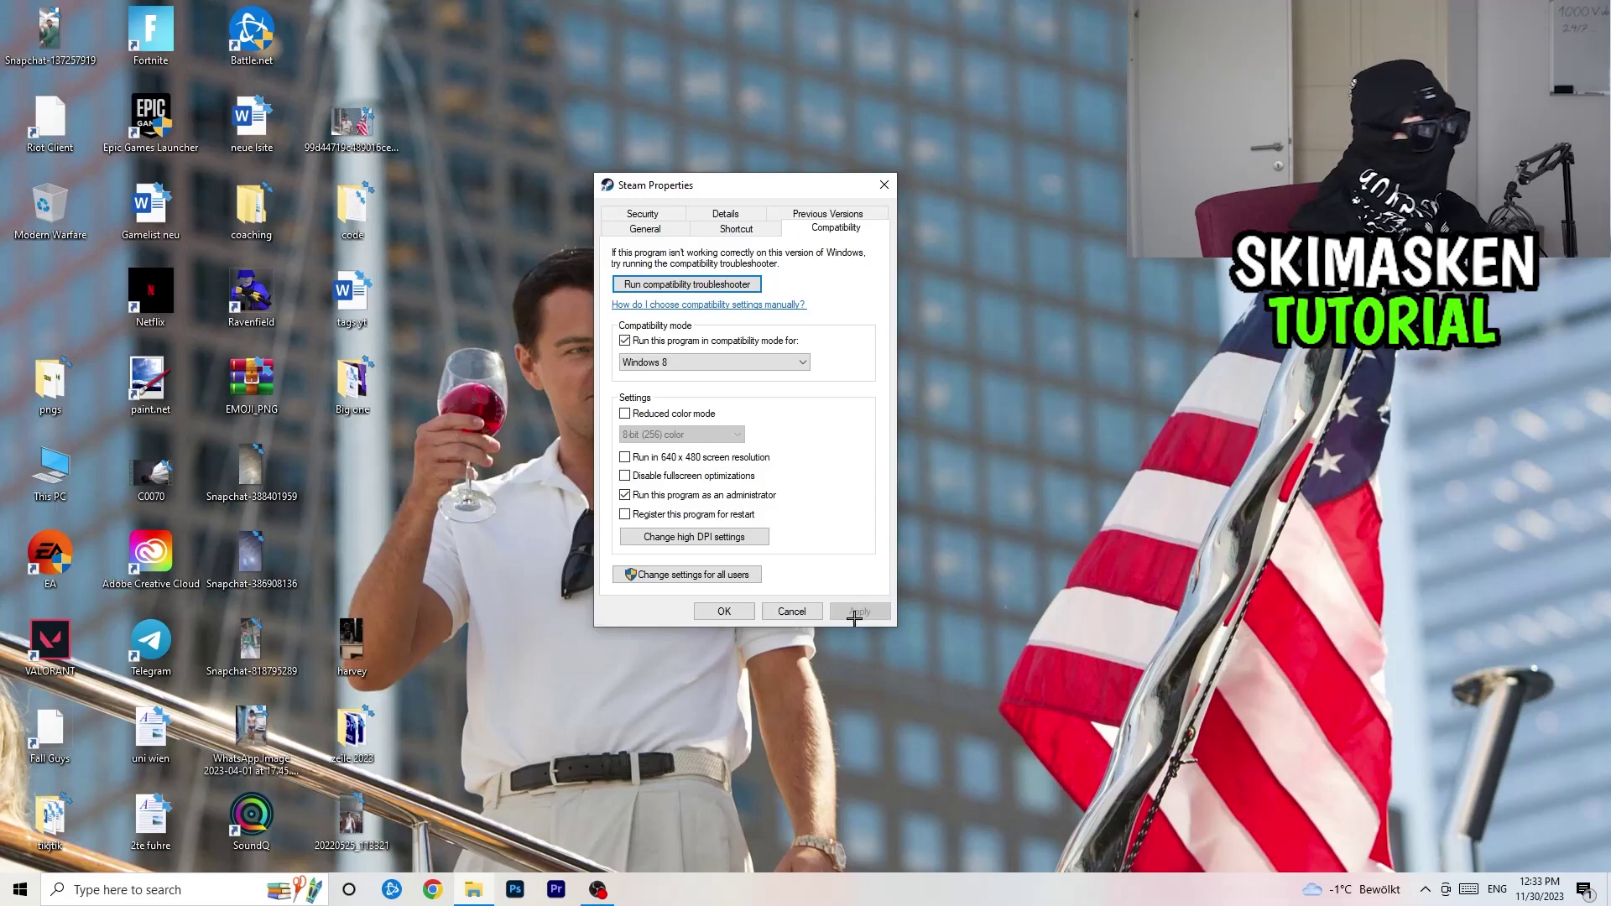
click(729, 611)
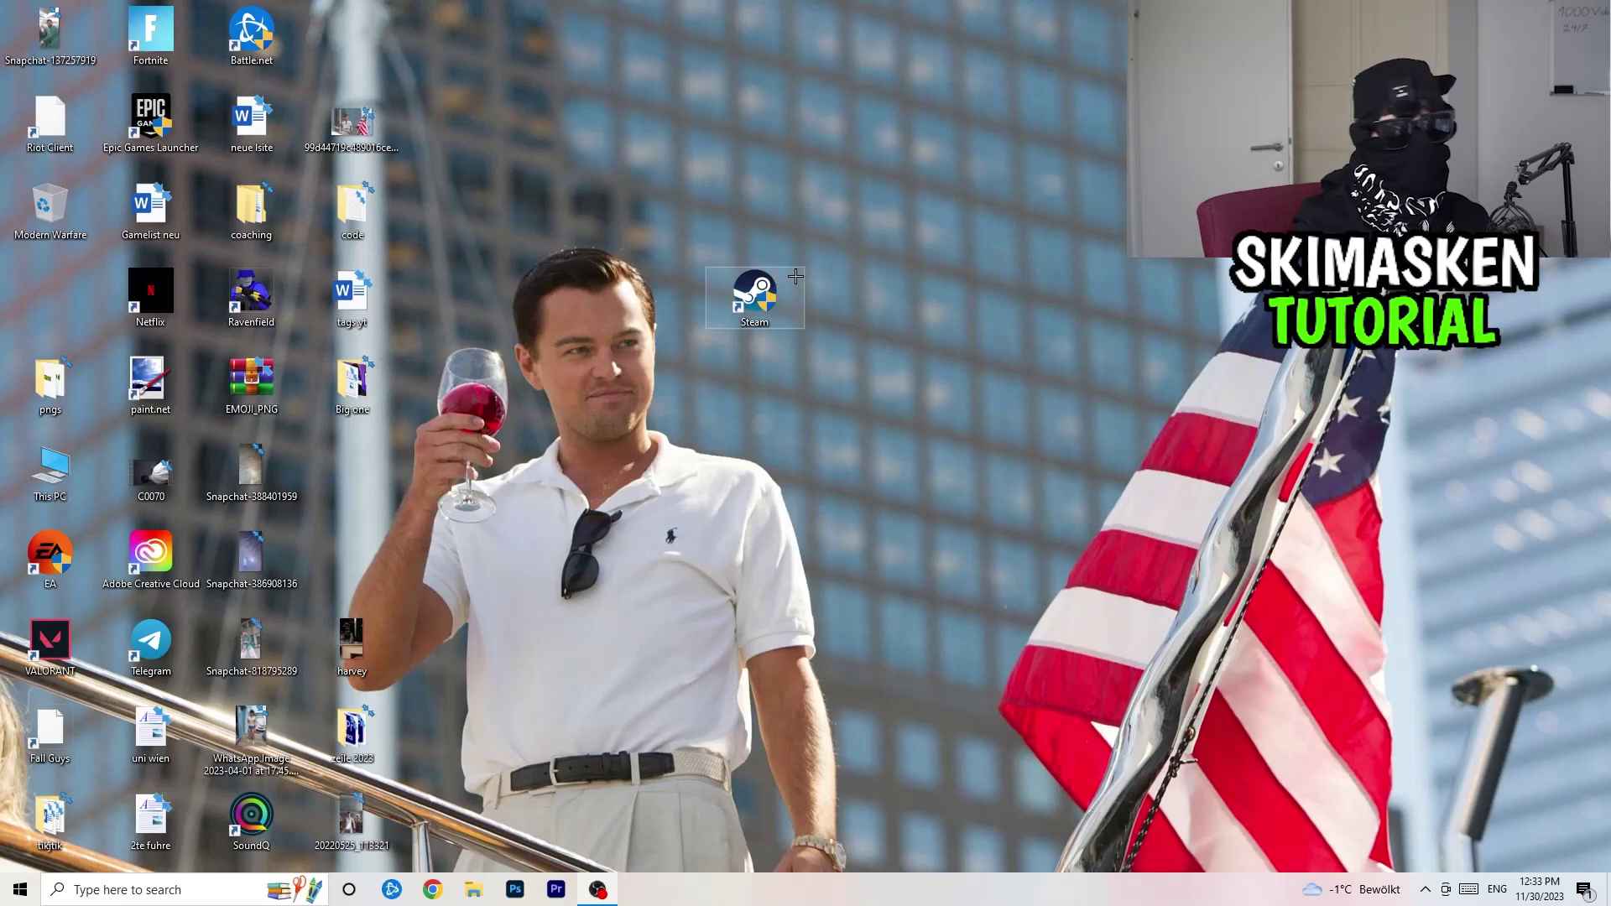
- Recheck the compatibility settings of the Steam shortcut and close its properties
right_click(745, 292)
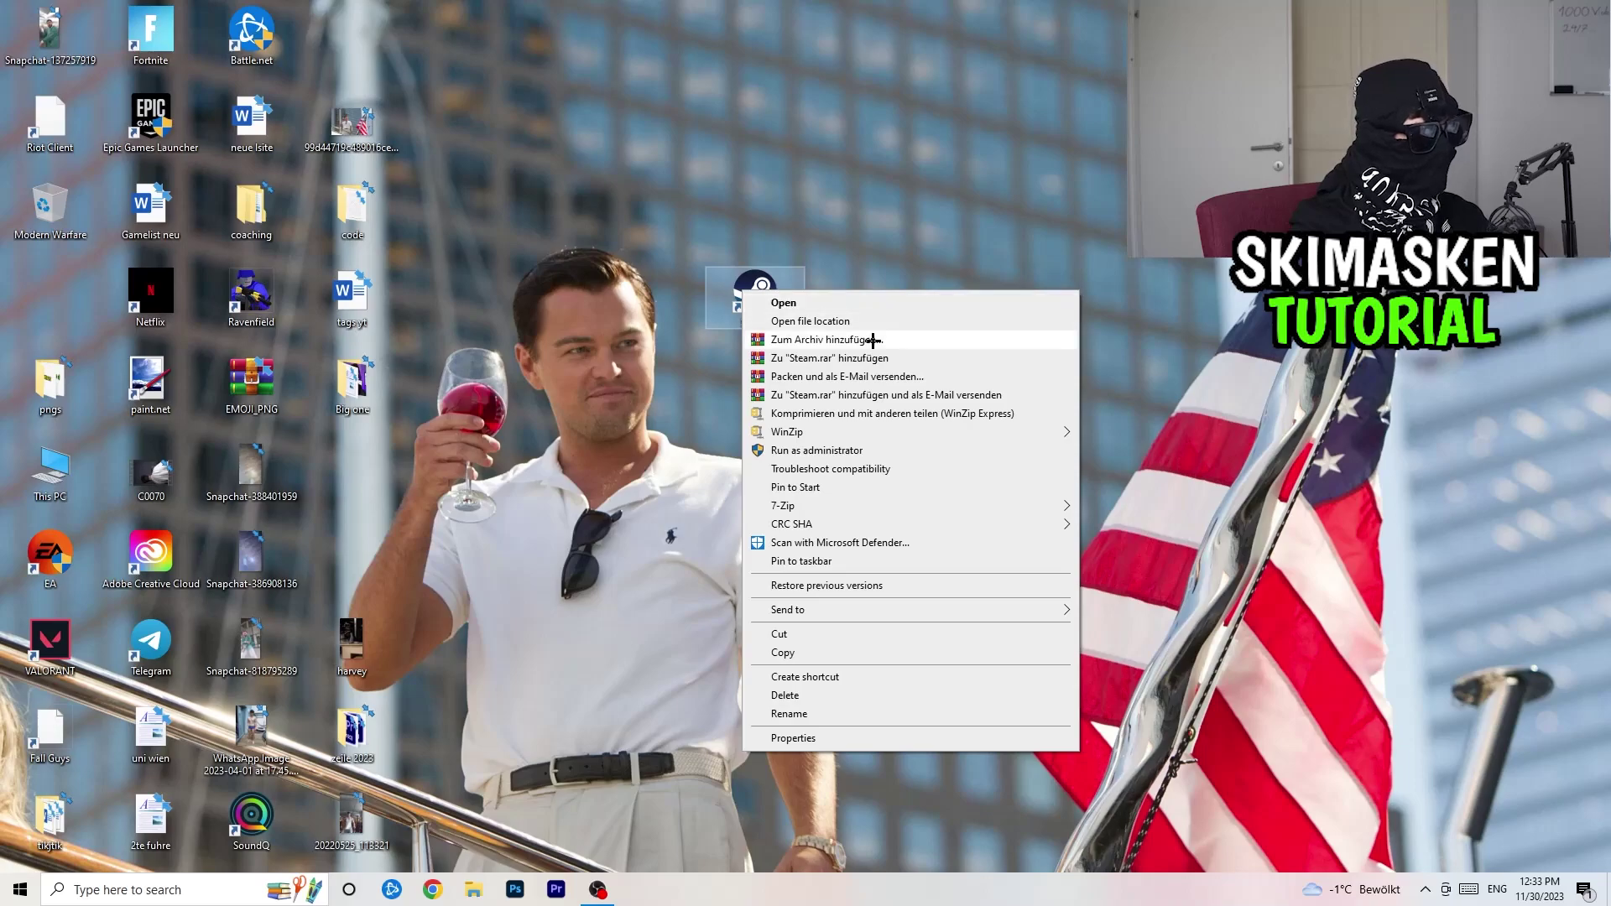
click(839, 737)
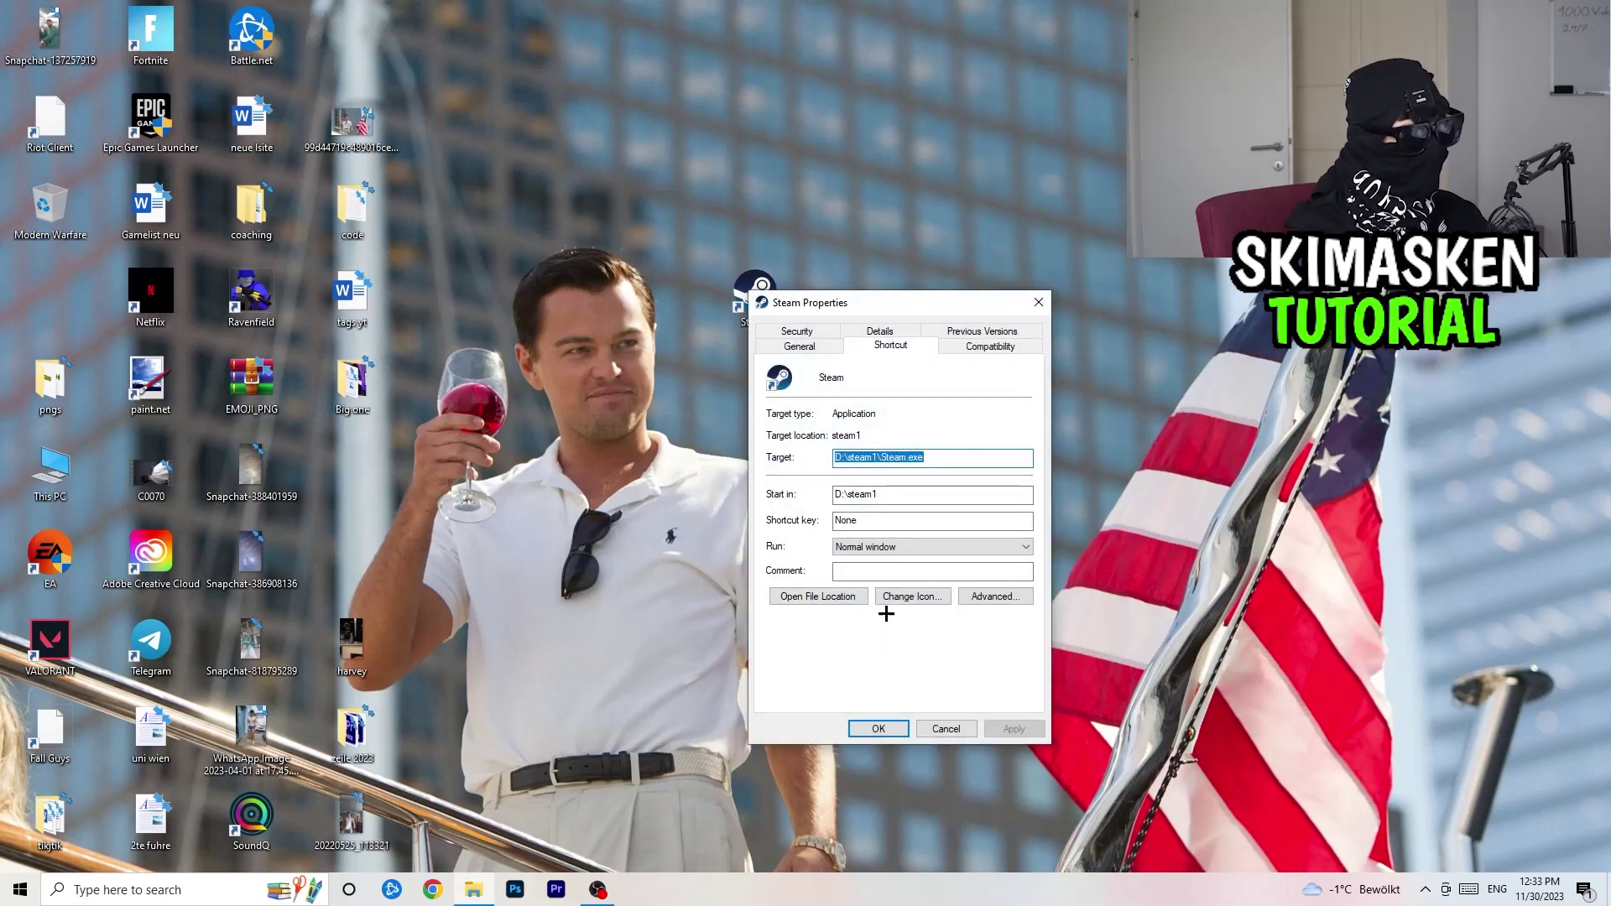
click(987, 346)
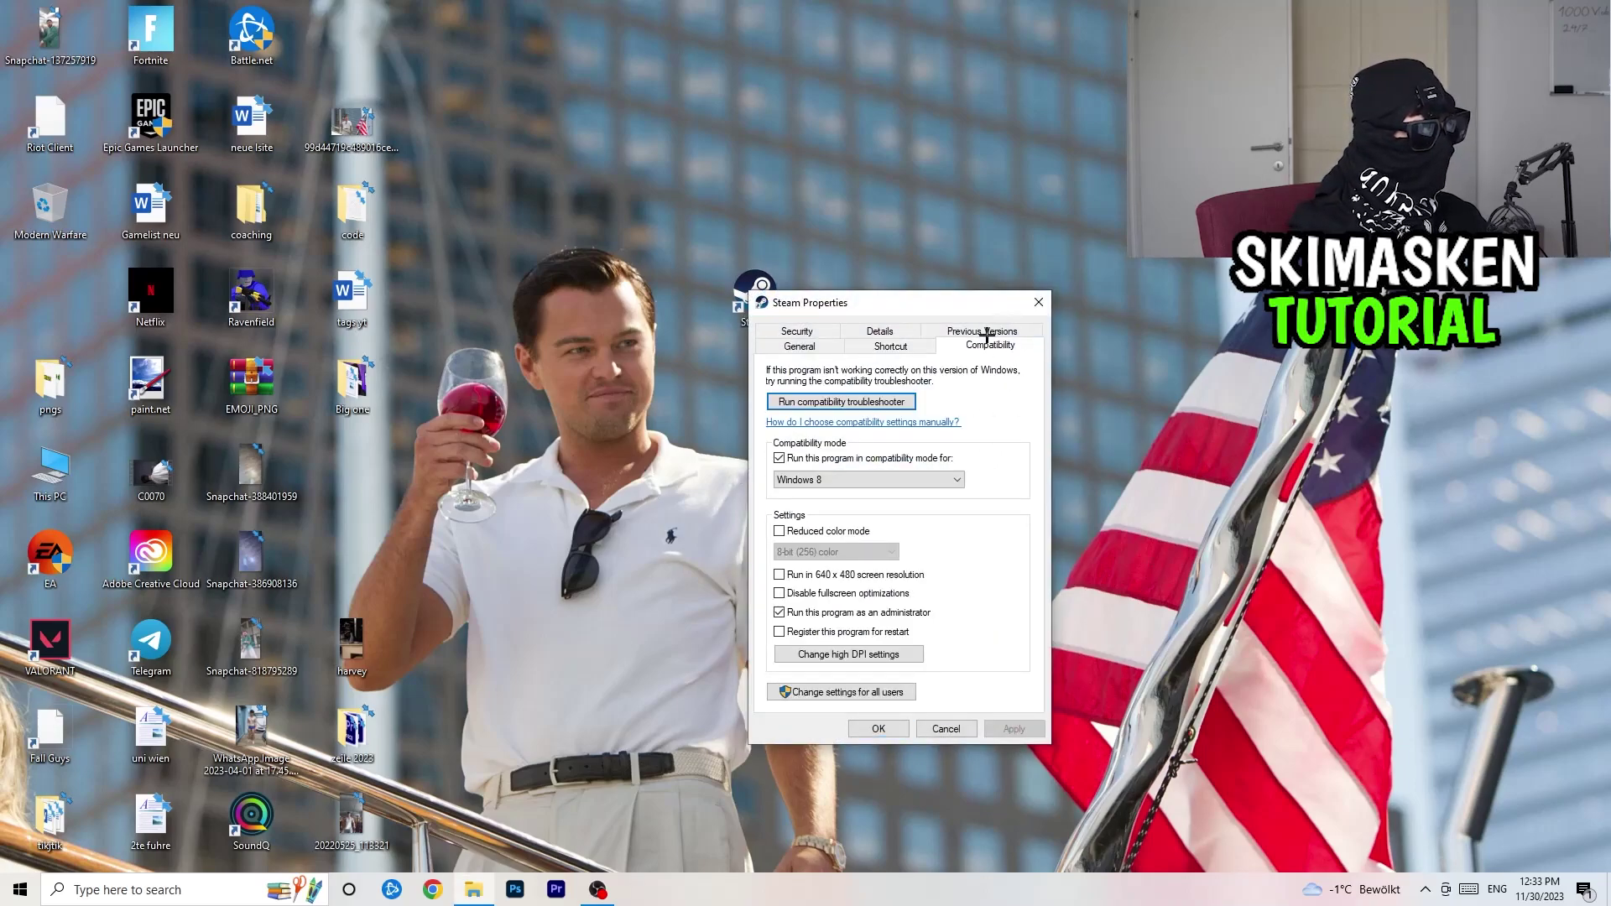
click(1032, 294)
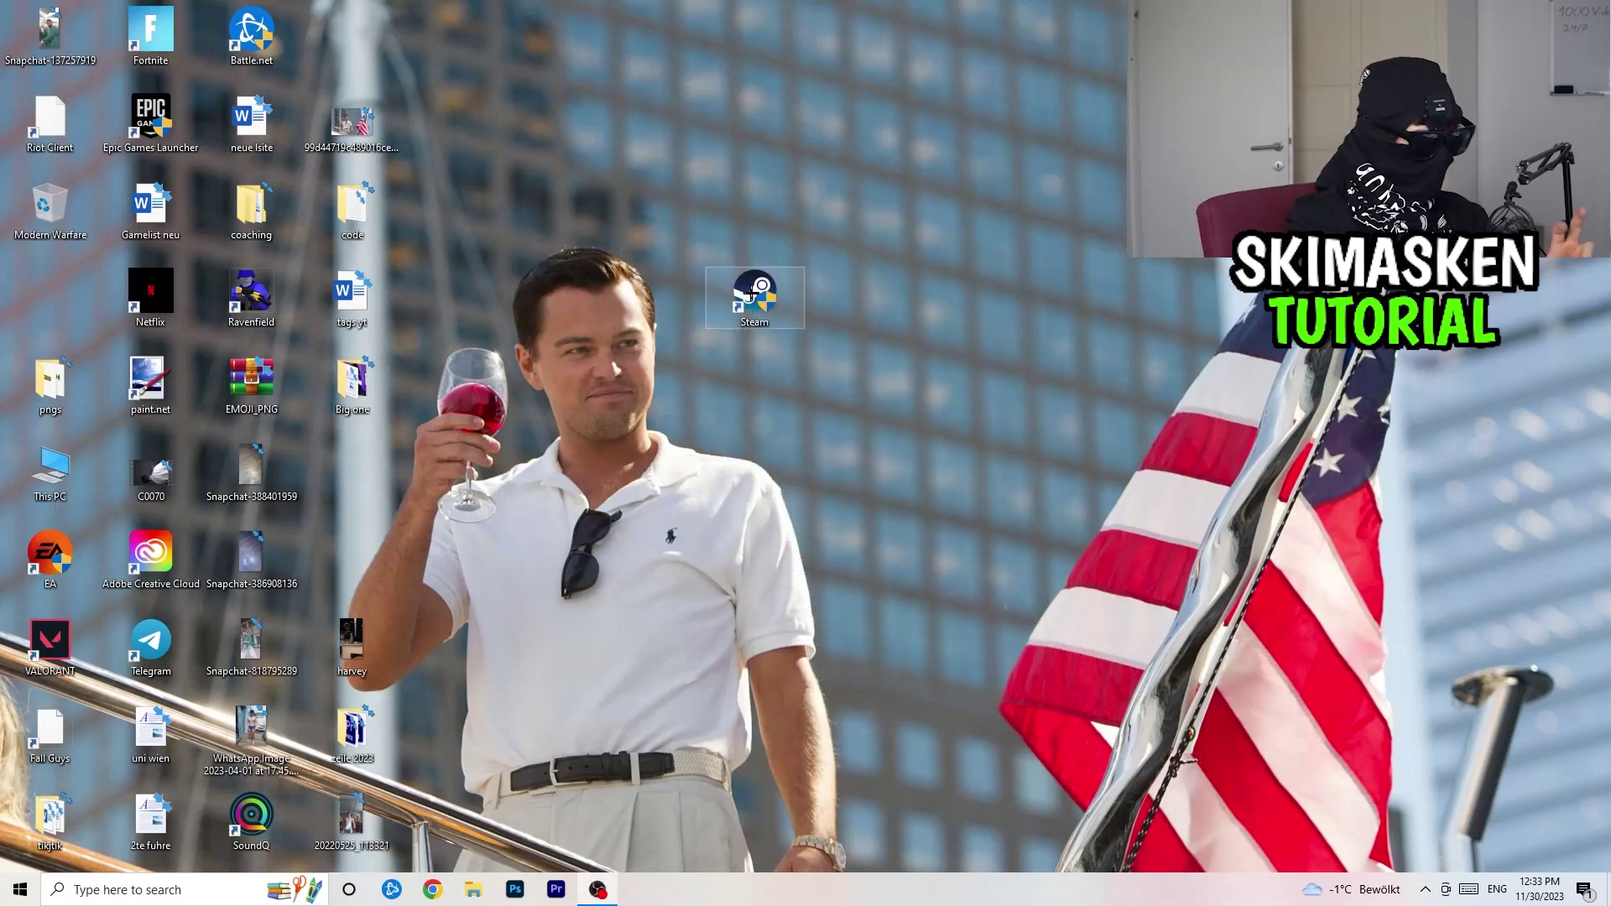
- Check the Run as administrator option of the Steam shortcut and move its icon to the free slot beside the Battle.net icon
right_click(751, 294)
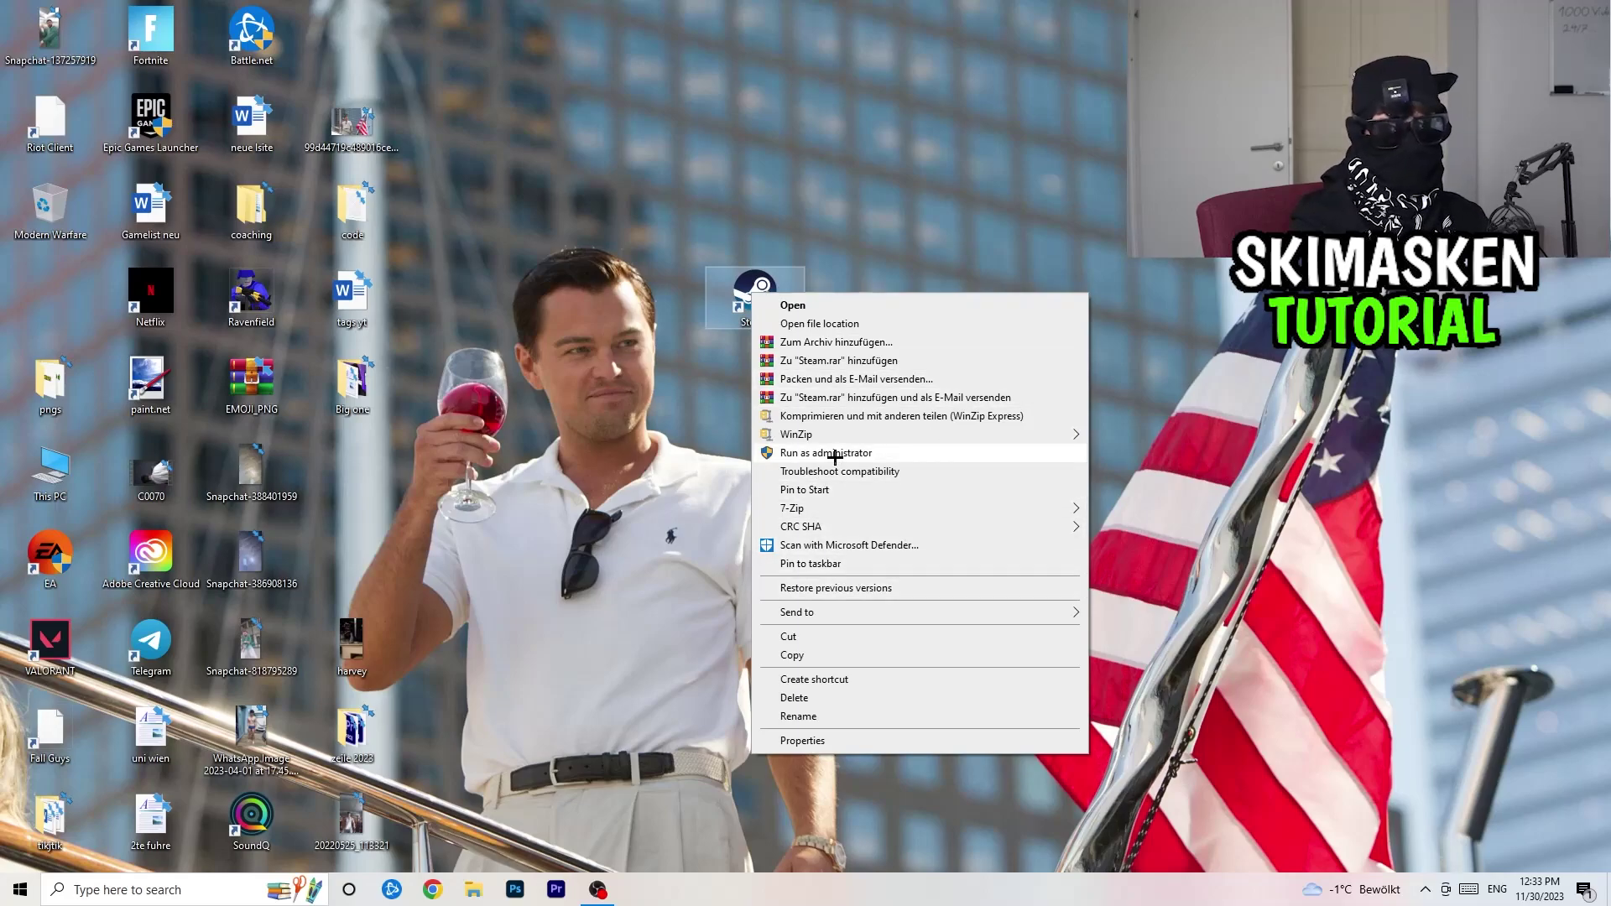
click(570, 400)
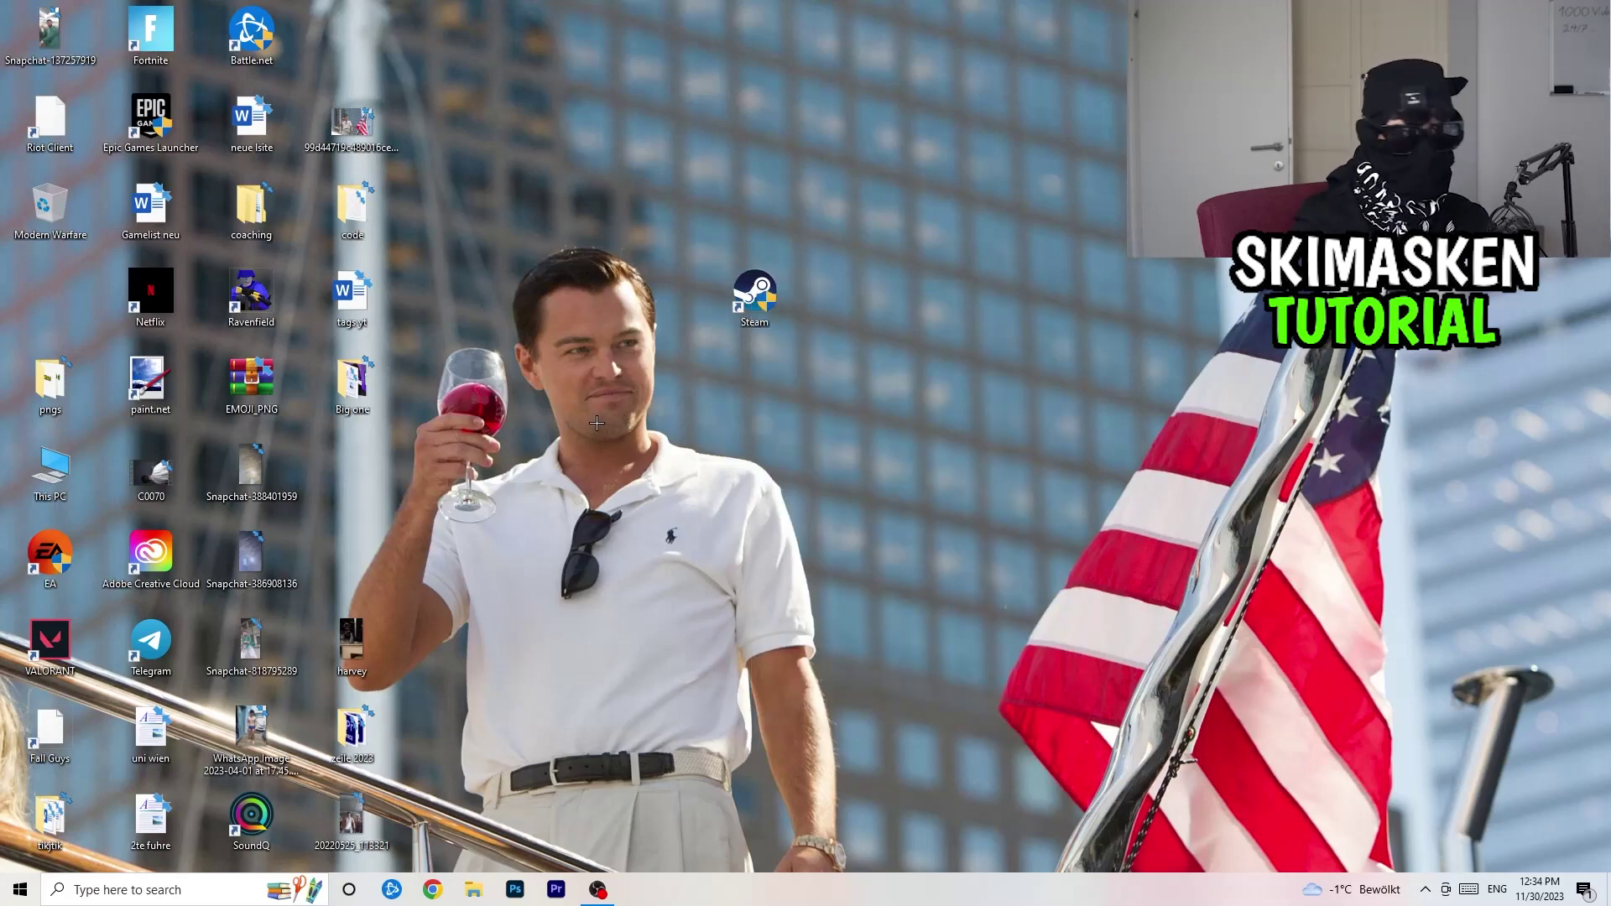
drag(754, 294, 349, 35)
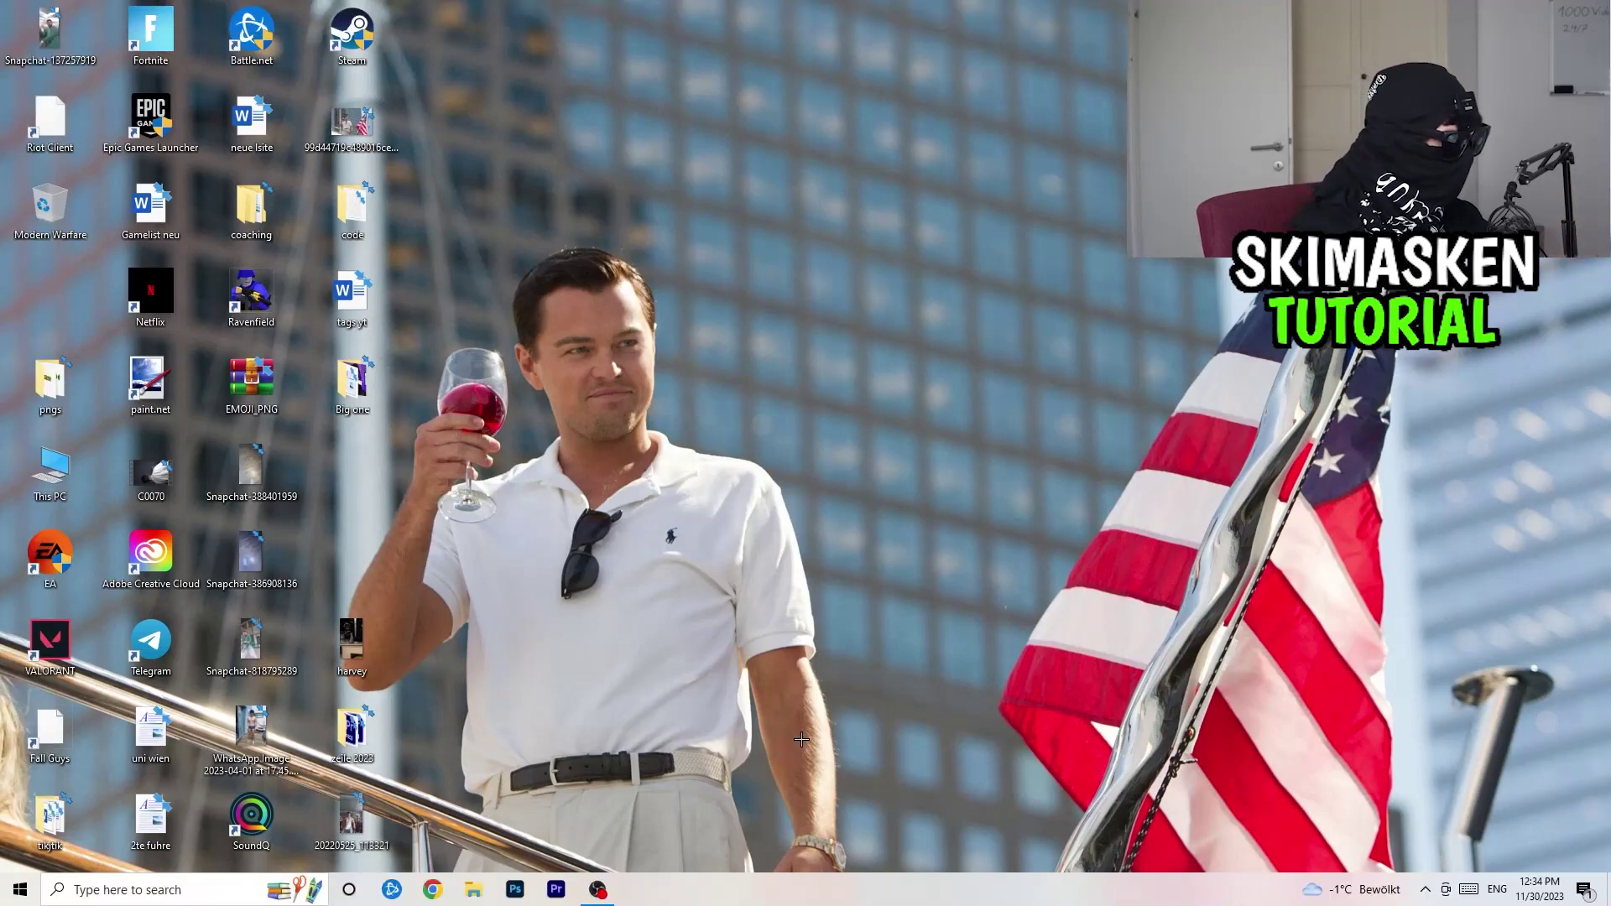
- Open Task Manager and view the actions available for a Google Chrome process, without ending it
right_click(819, 896)
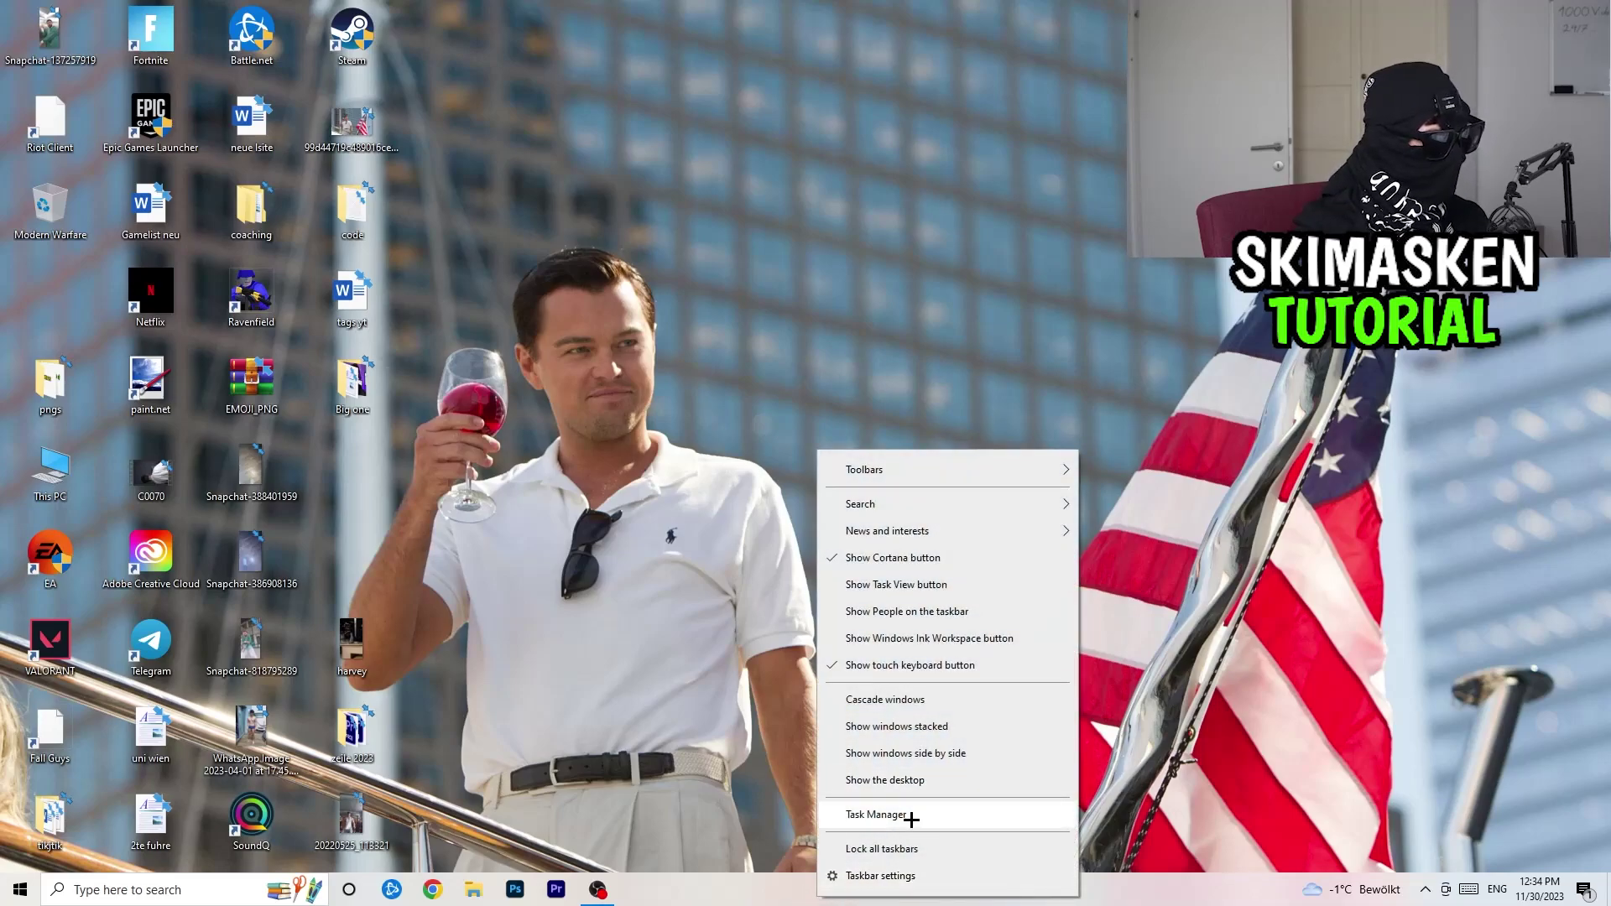
click(910, 817)
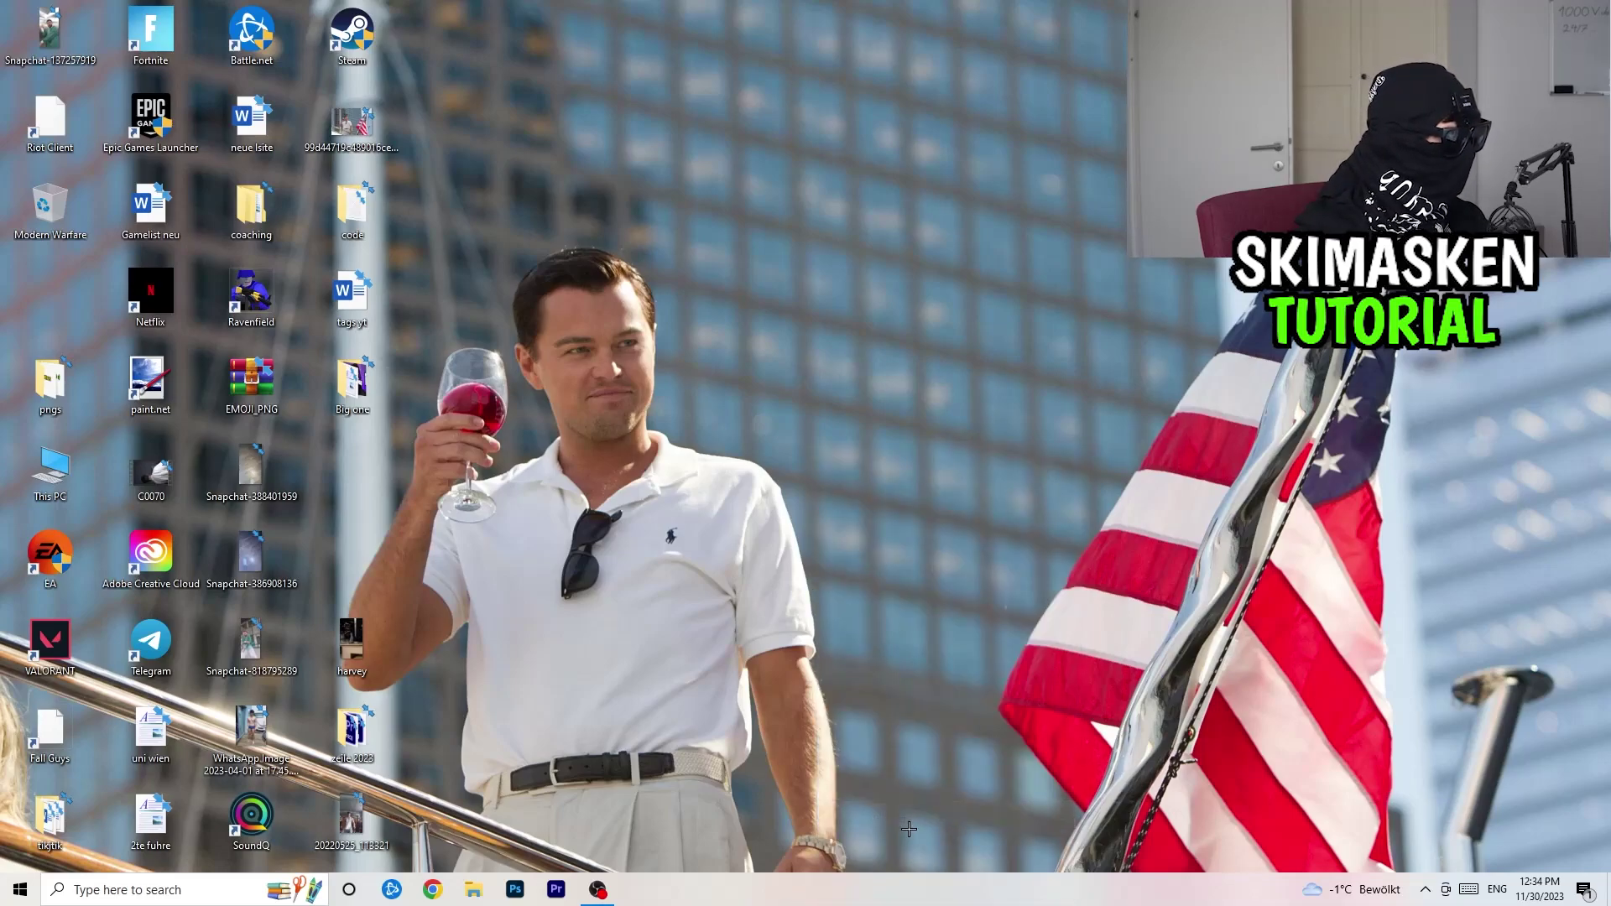
click(938, 38)
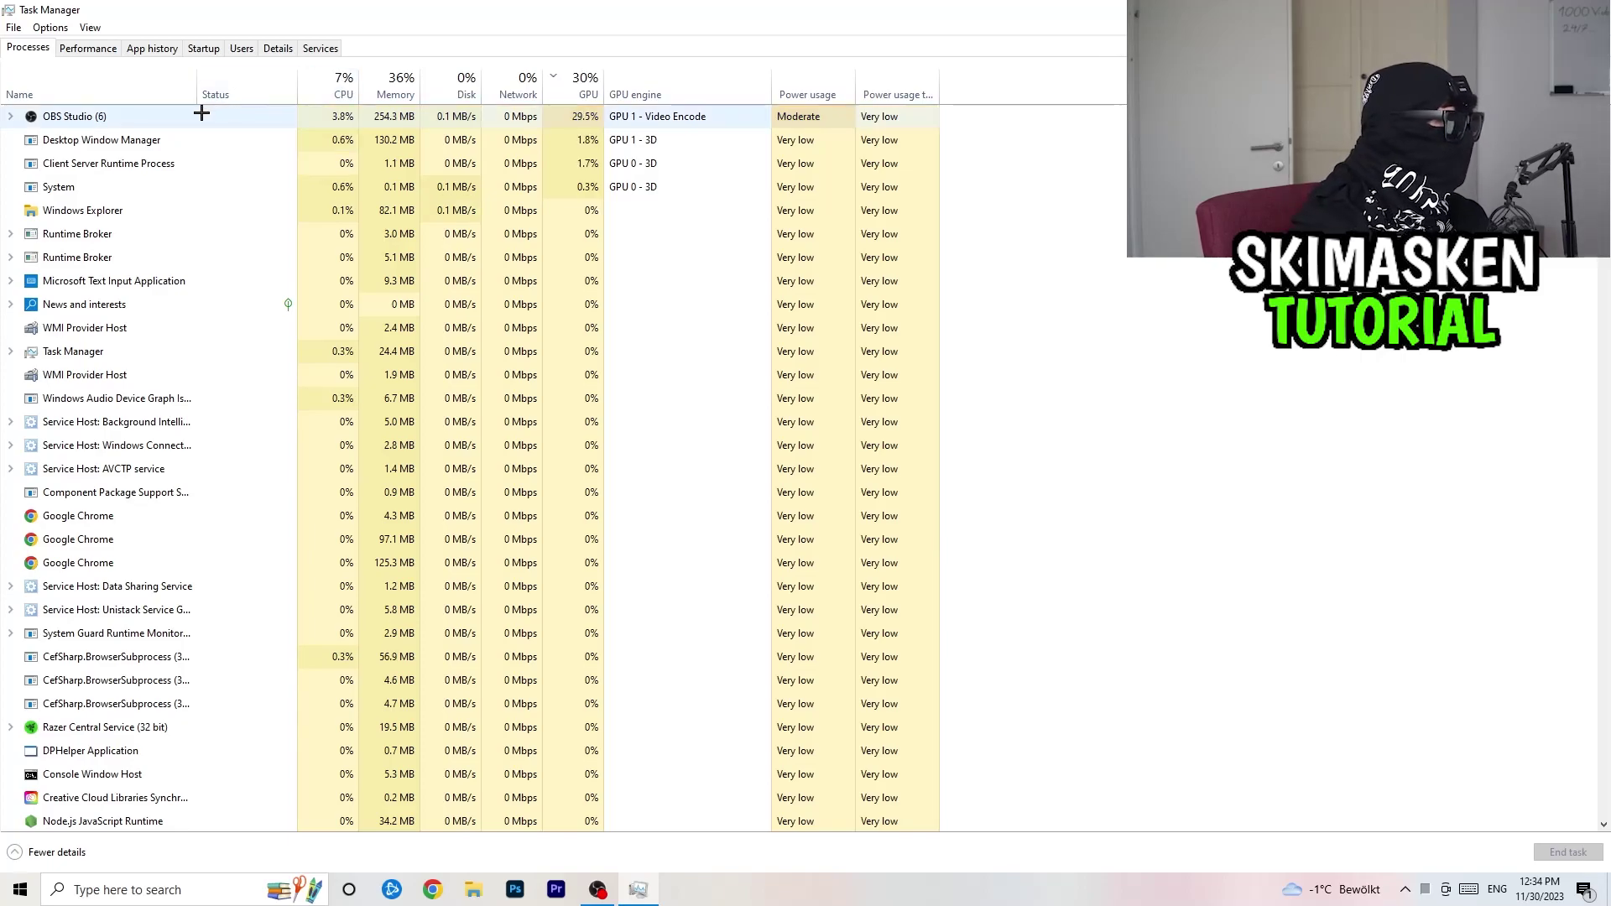
right_click(168, 515)
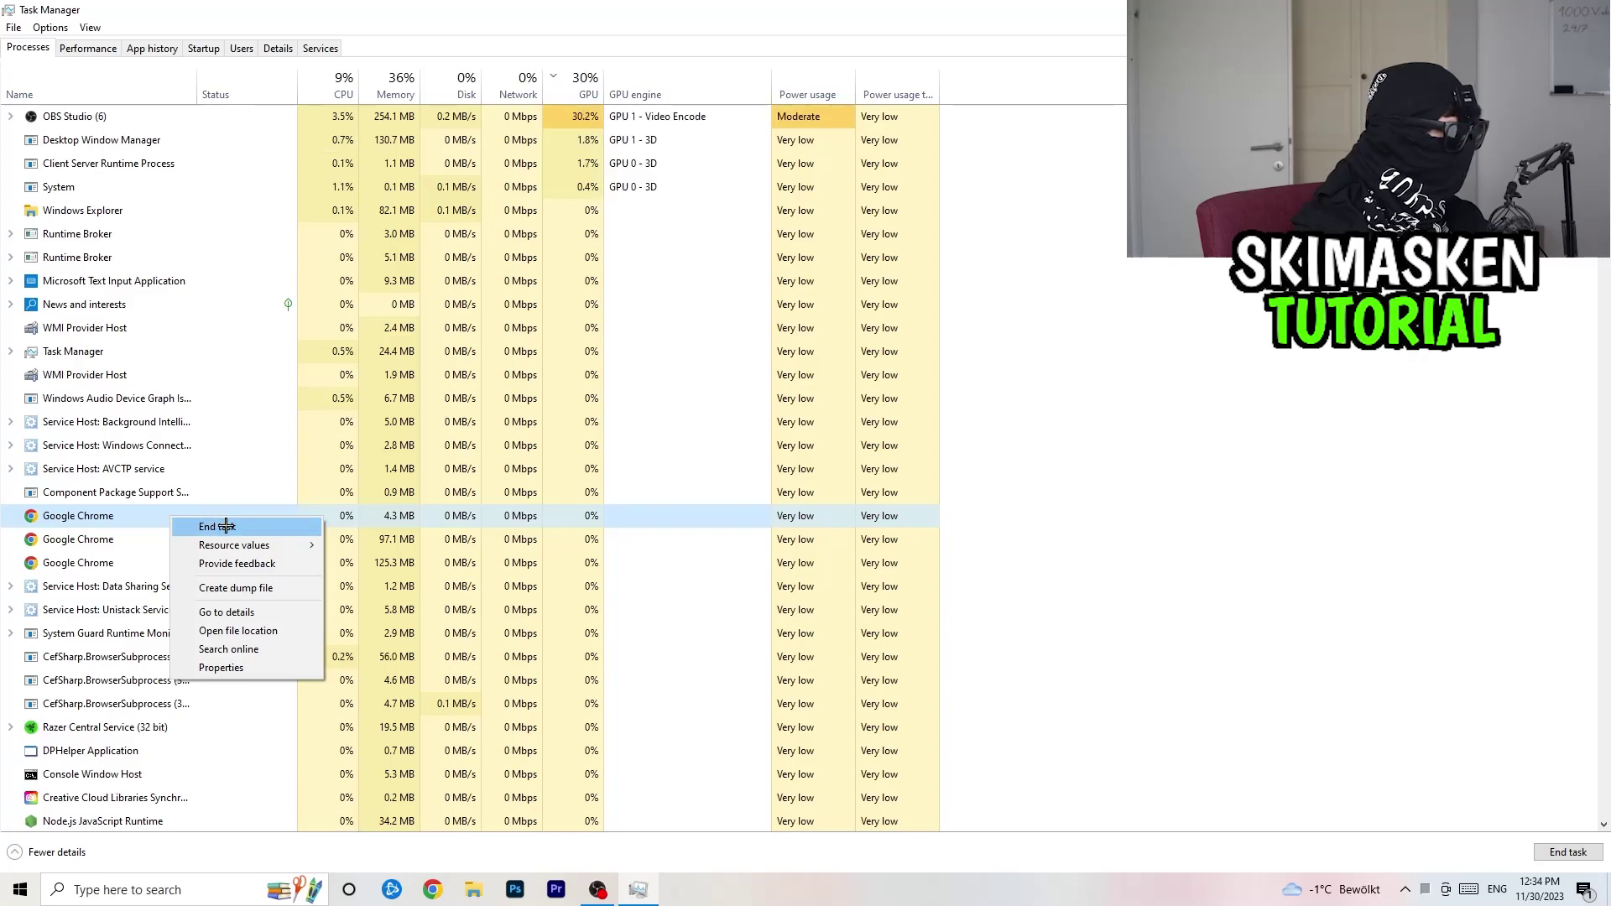
click(568, 25)
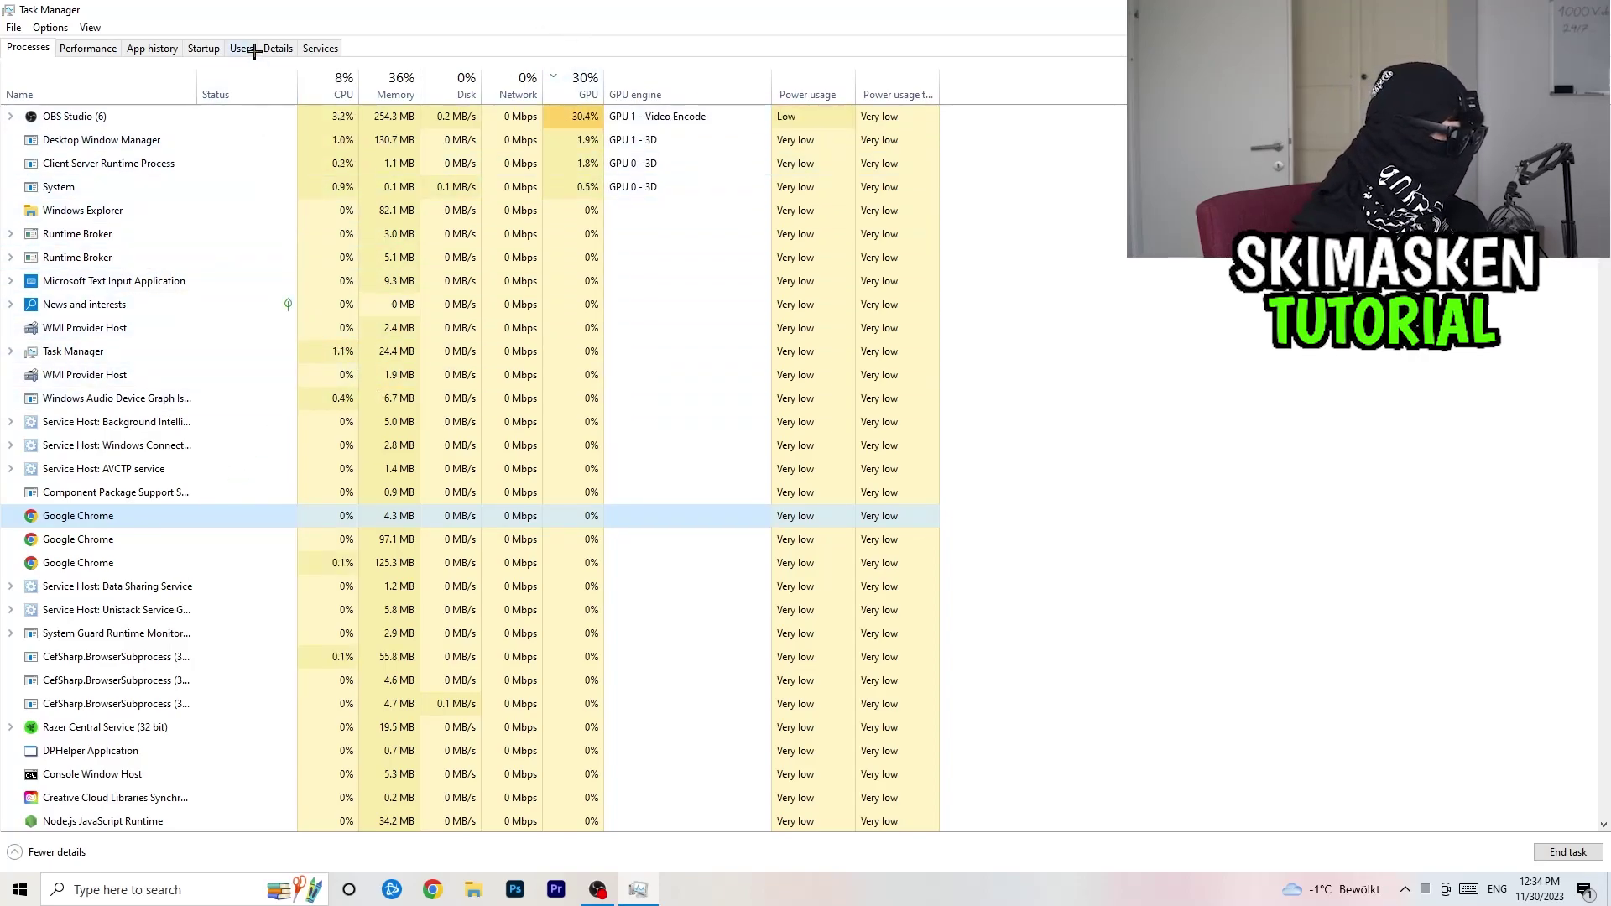
- Review the startup programs in Task Manager and the hidden background programs in the system tray
click(203, 48)
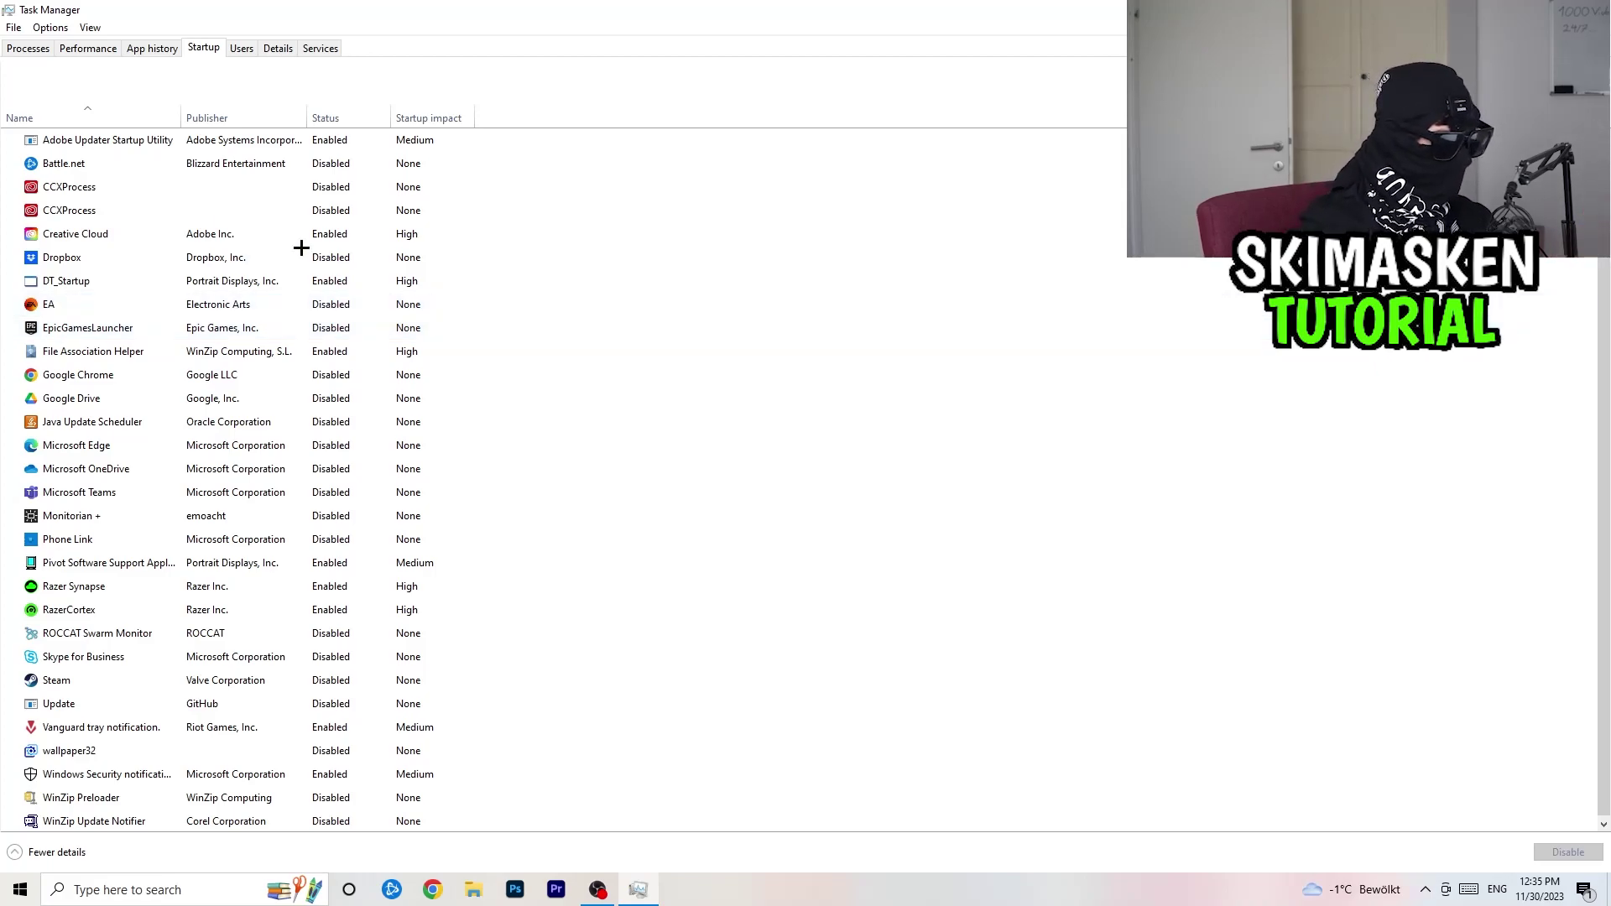
click(1425, 889)
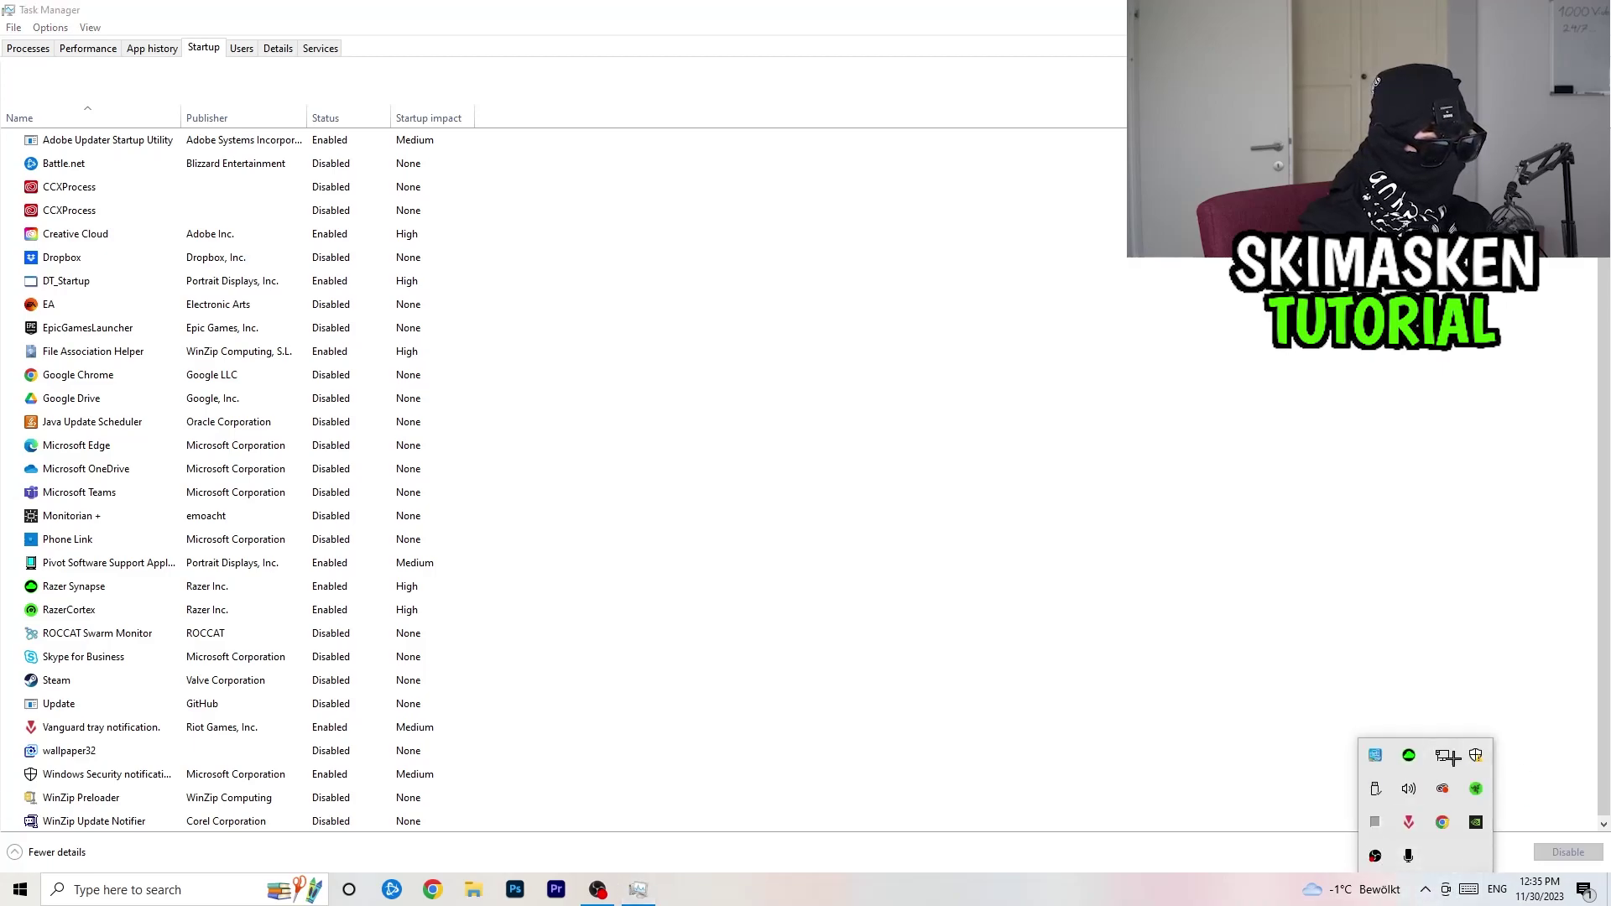
click(993, 587)
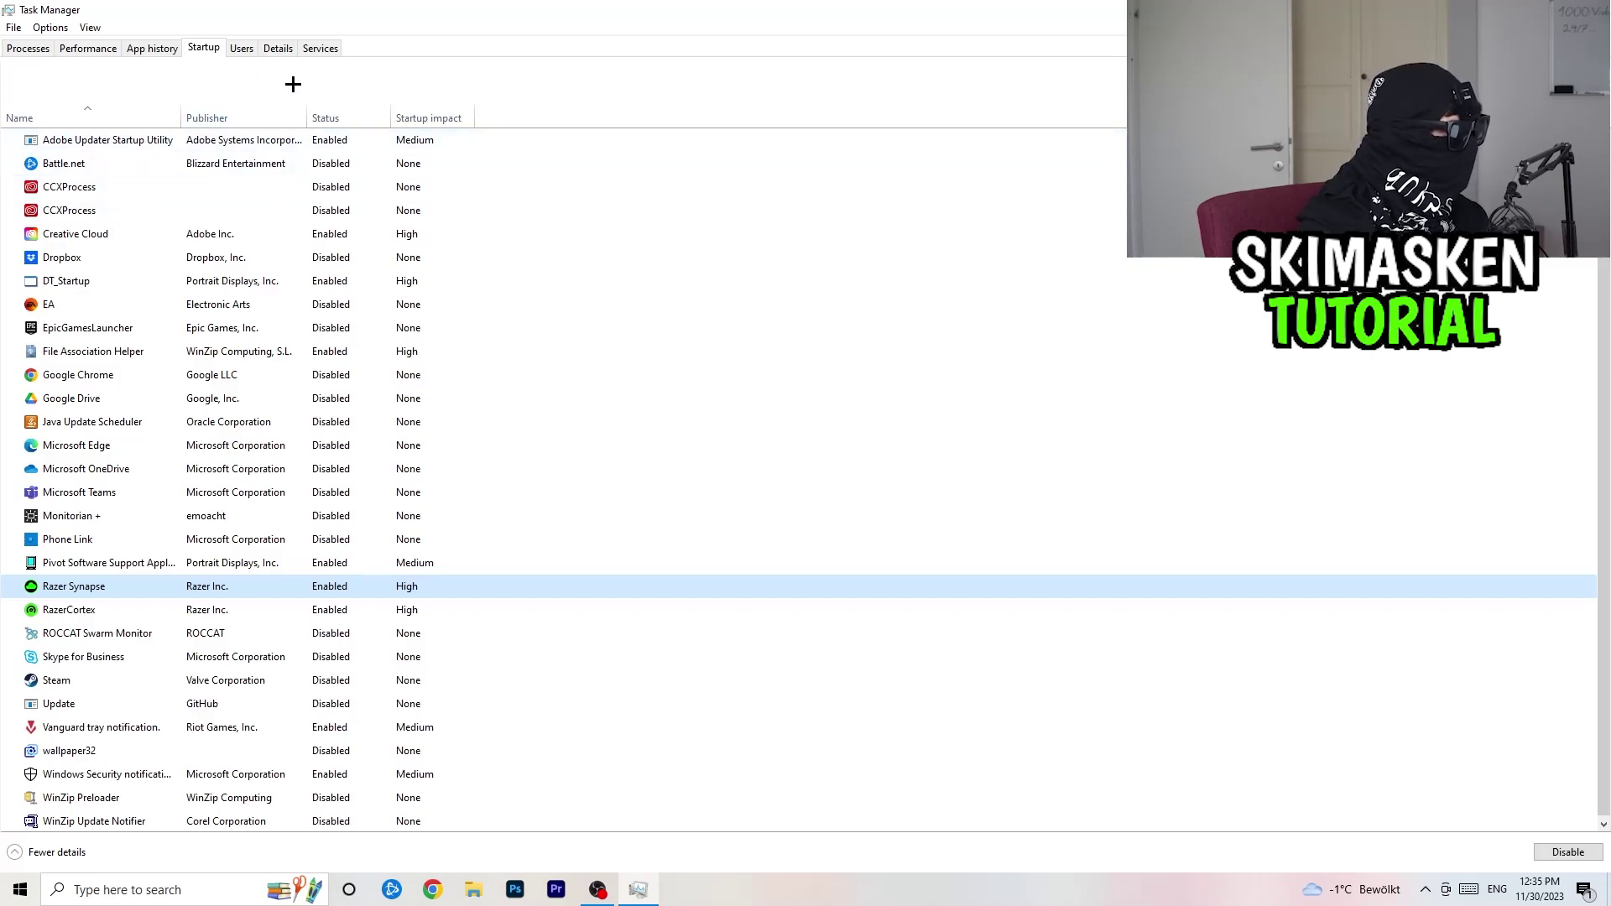
- View the priority options of a chrome.exe process in the detailed process list and close Task Manager
click(282, 47)
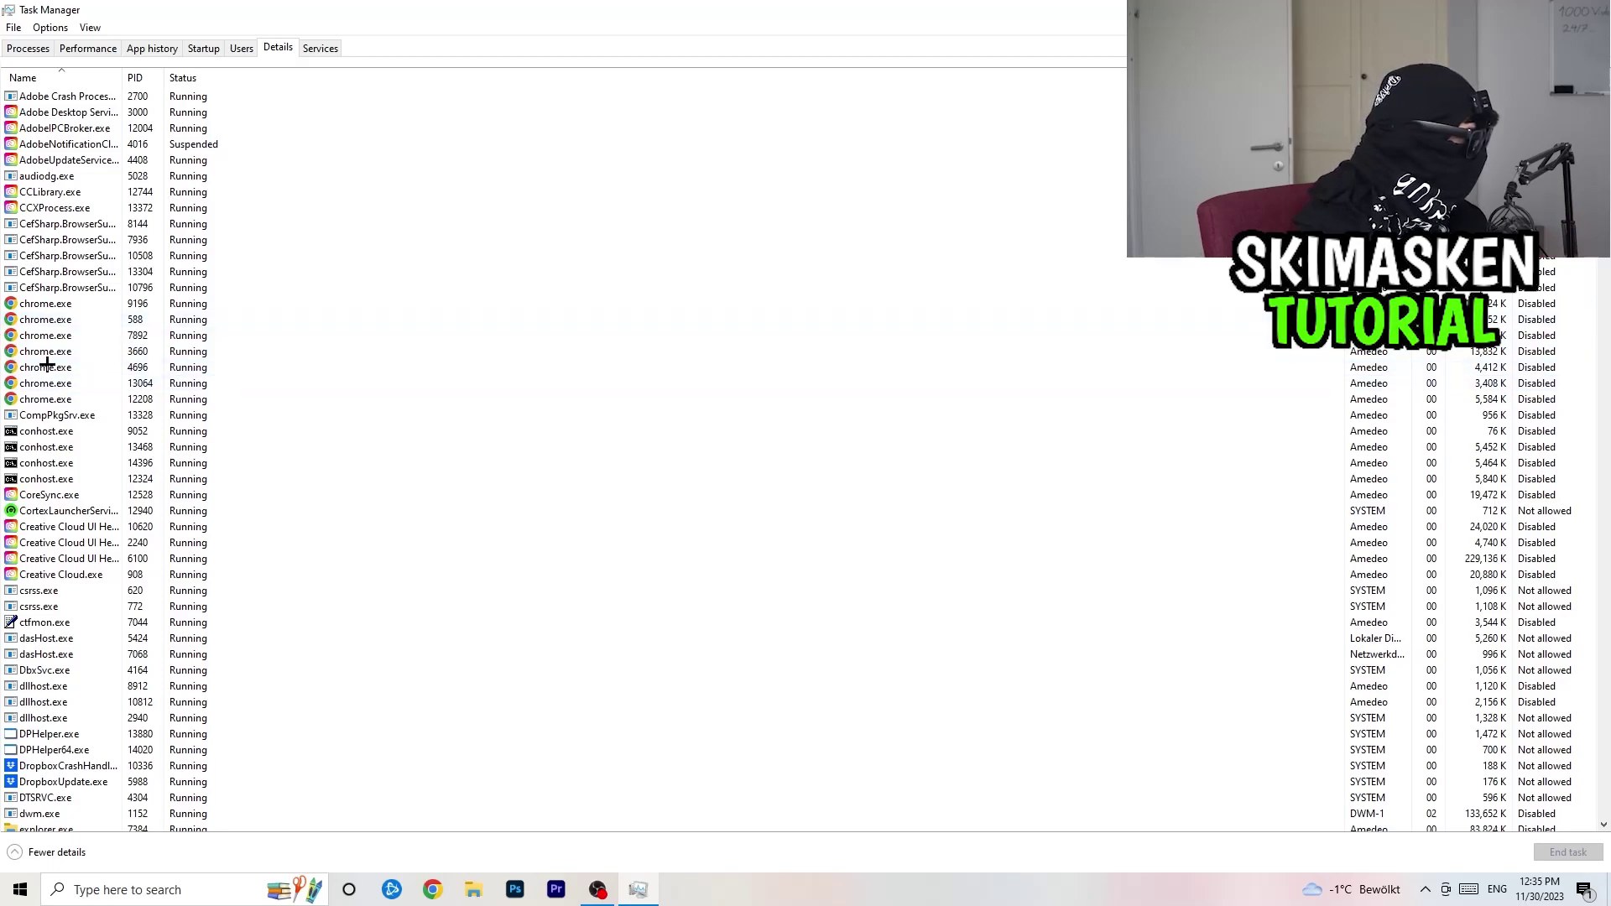
right_click(61, 340)
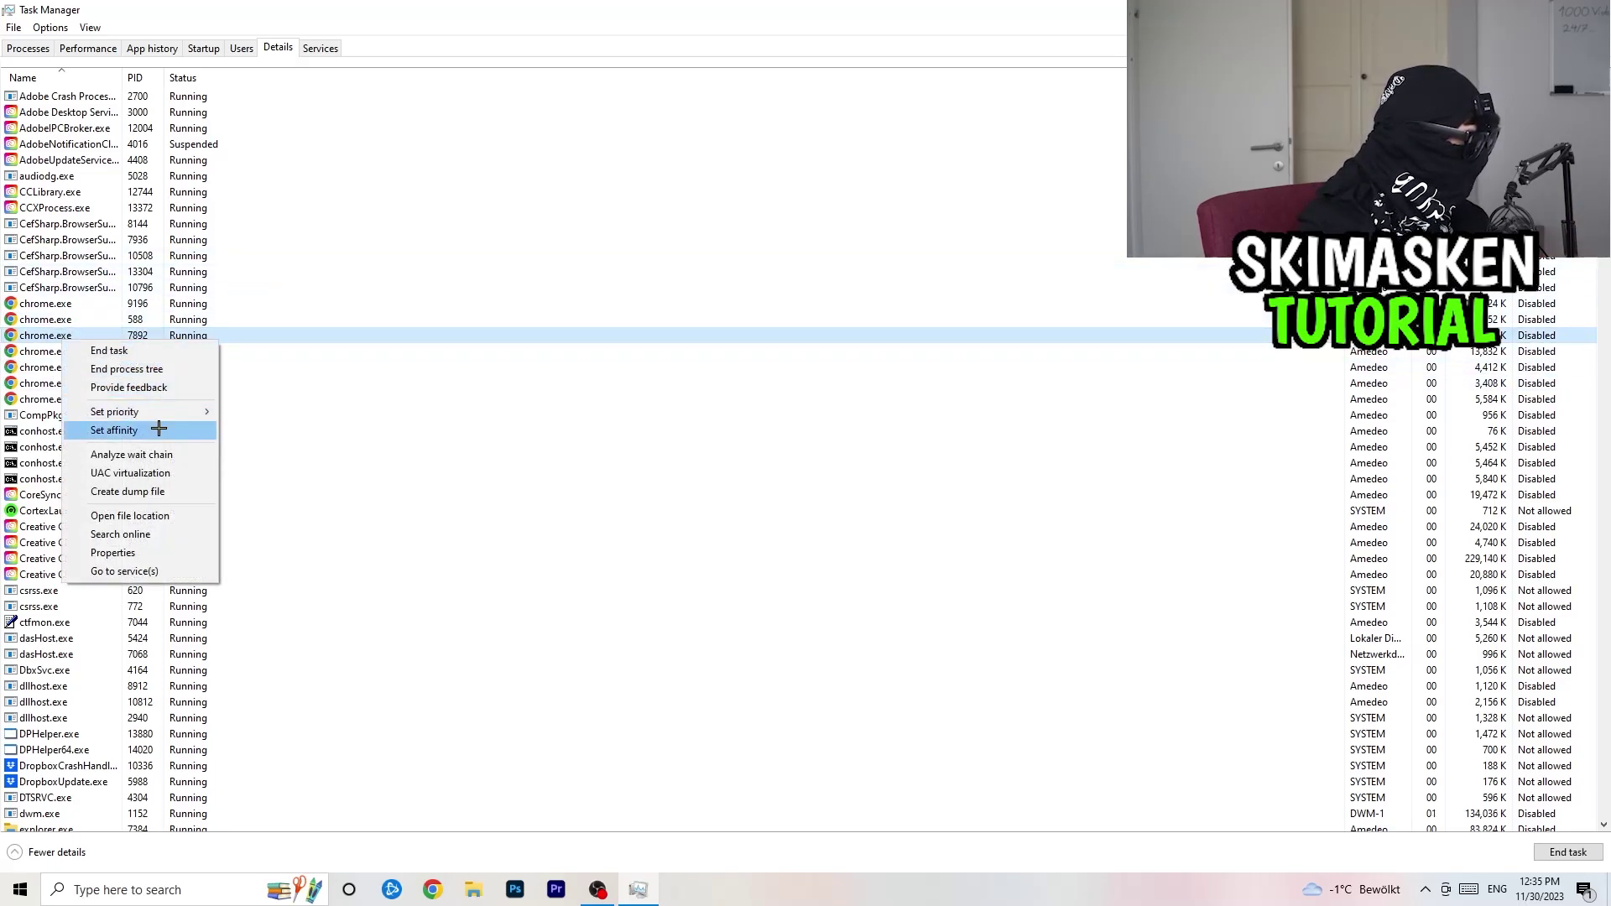
mouse_move(166, 415)
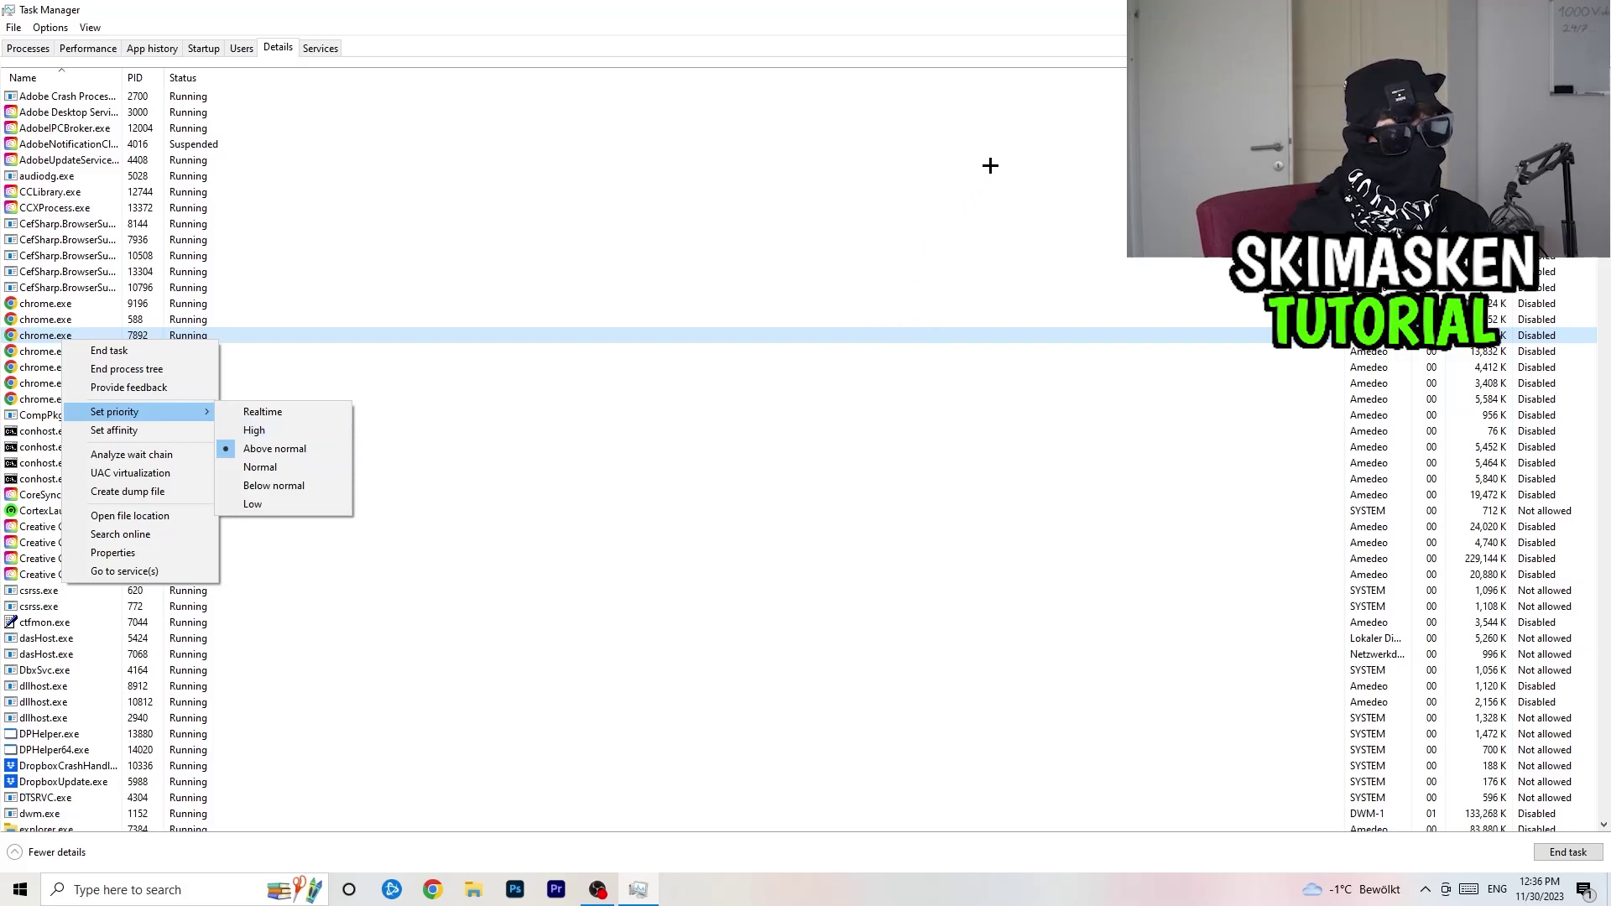
click(844, 1)
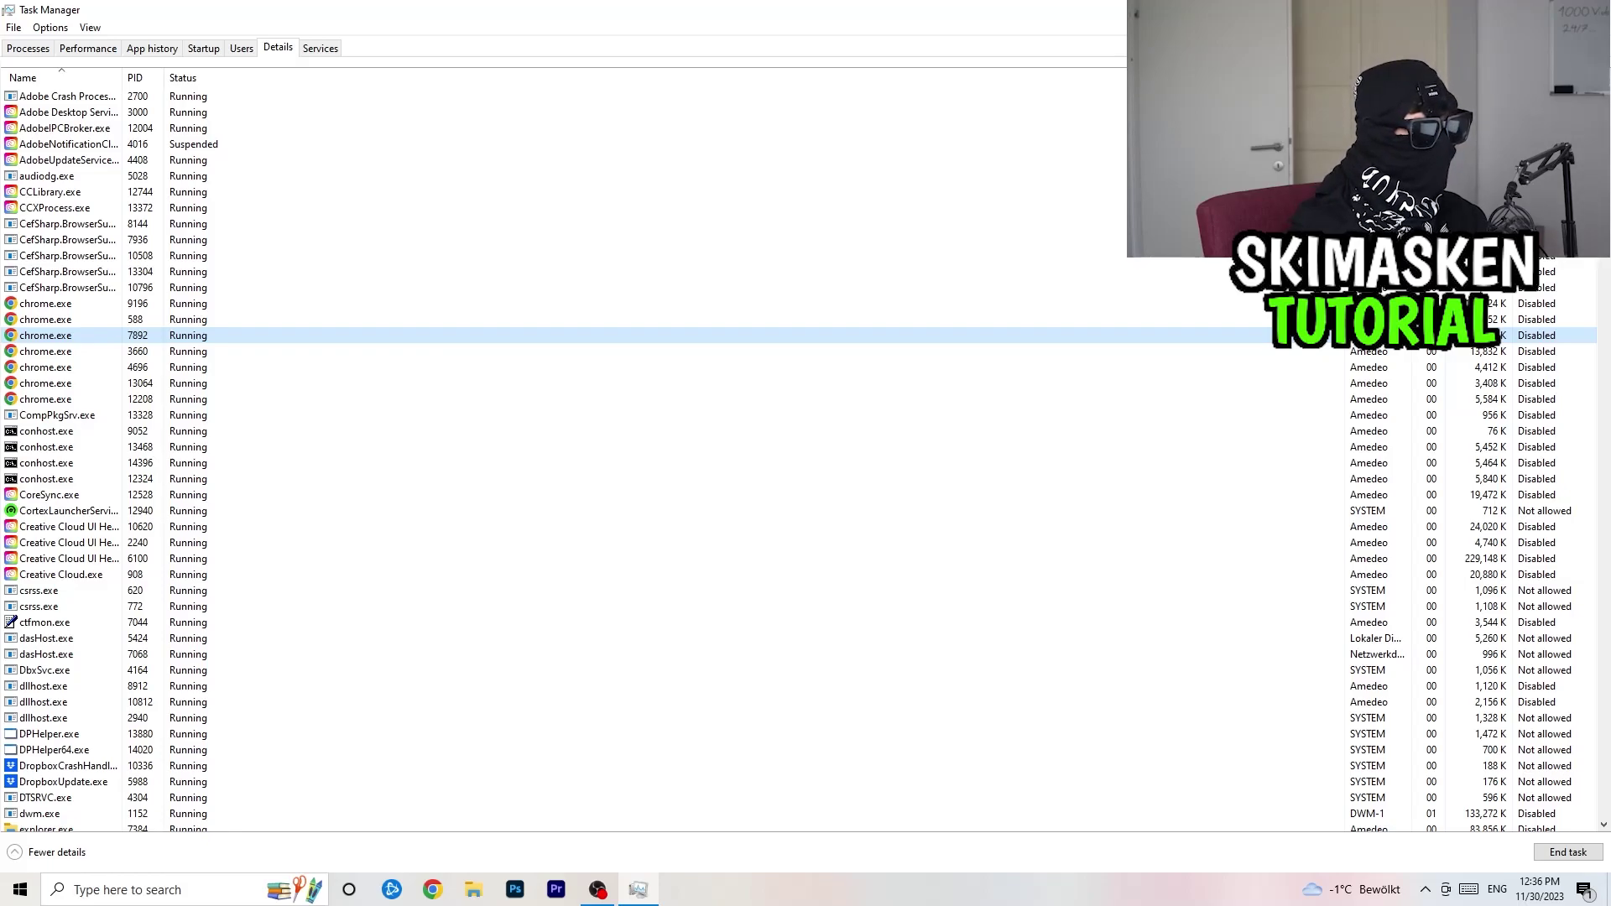
key(alt+F4)
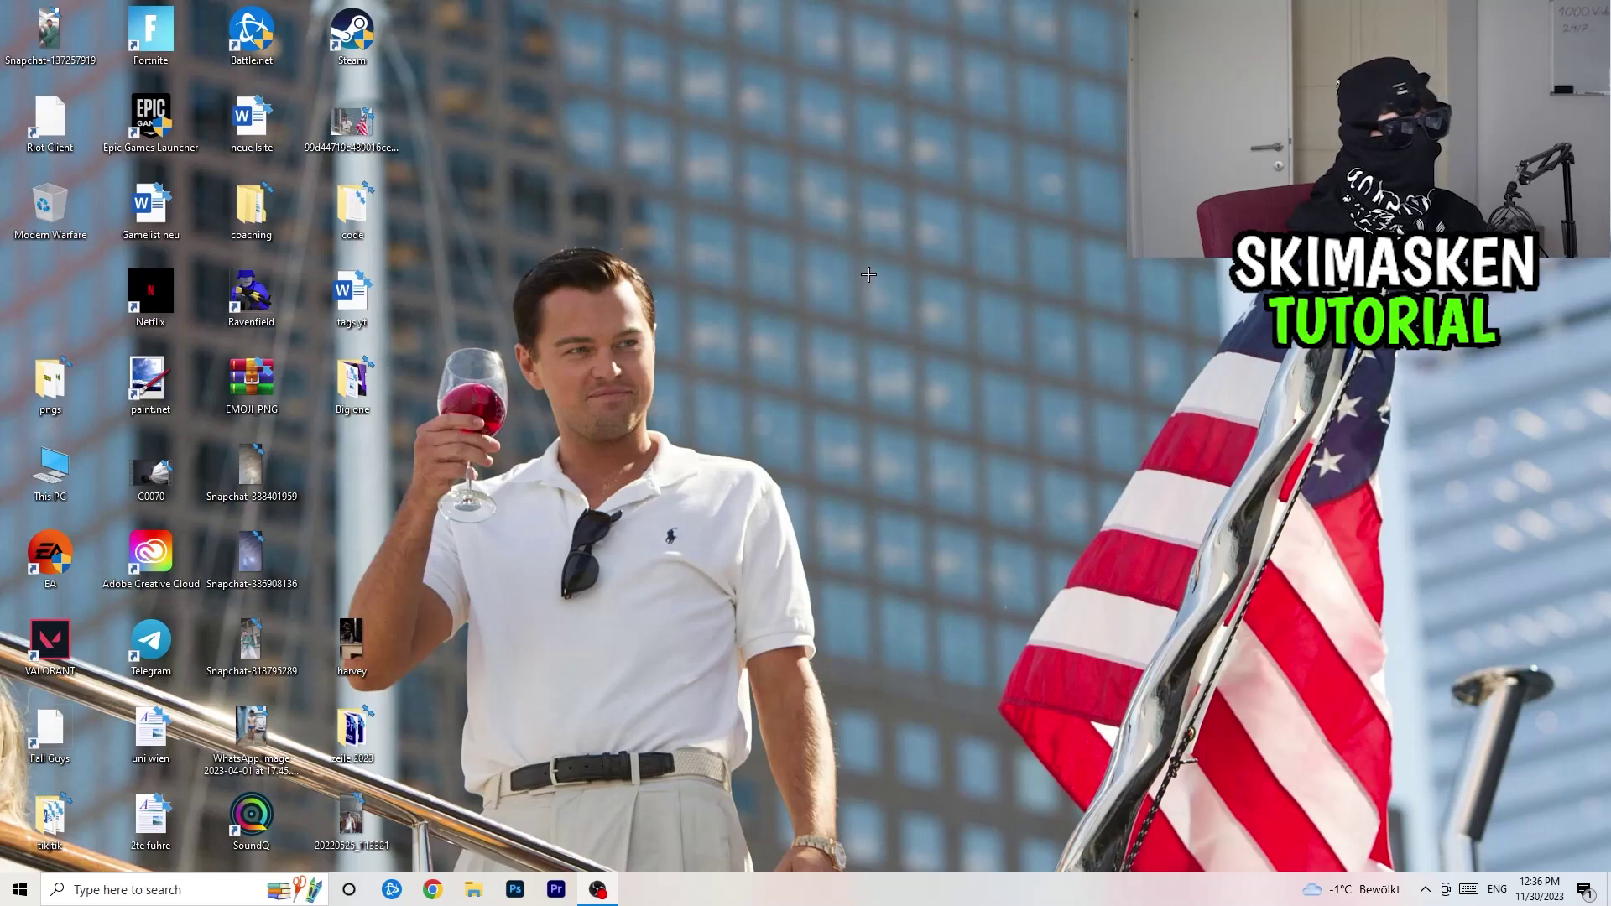
- Open the Windows Gaming settings and check the options for Game Bar, Captures and Game Mode
click(20, 890)
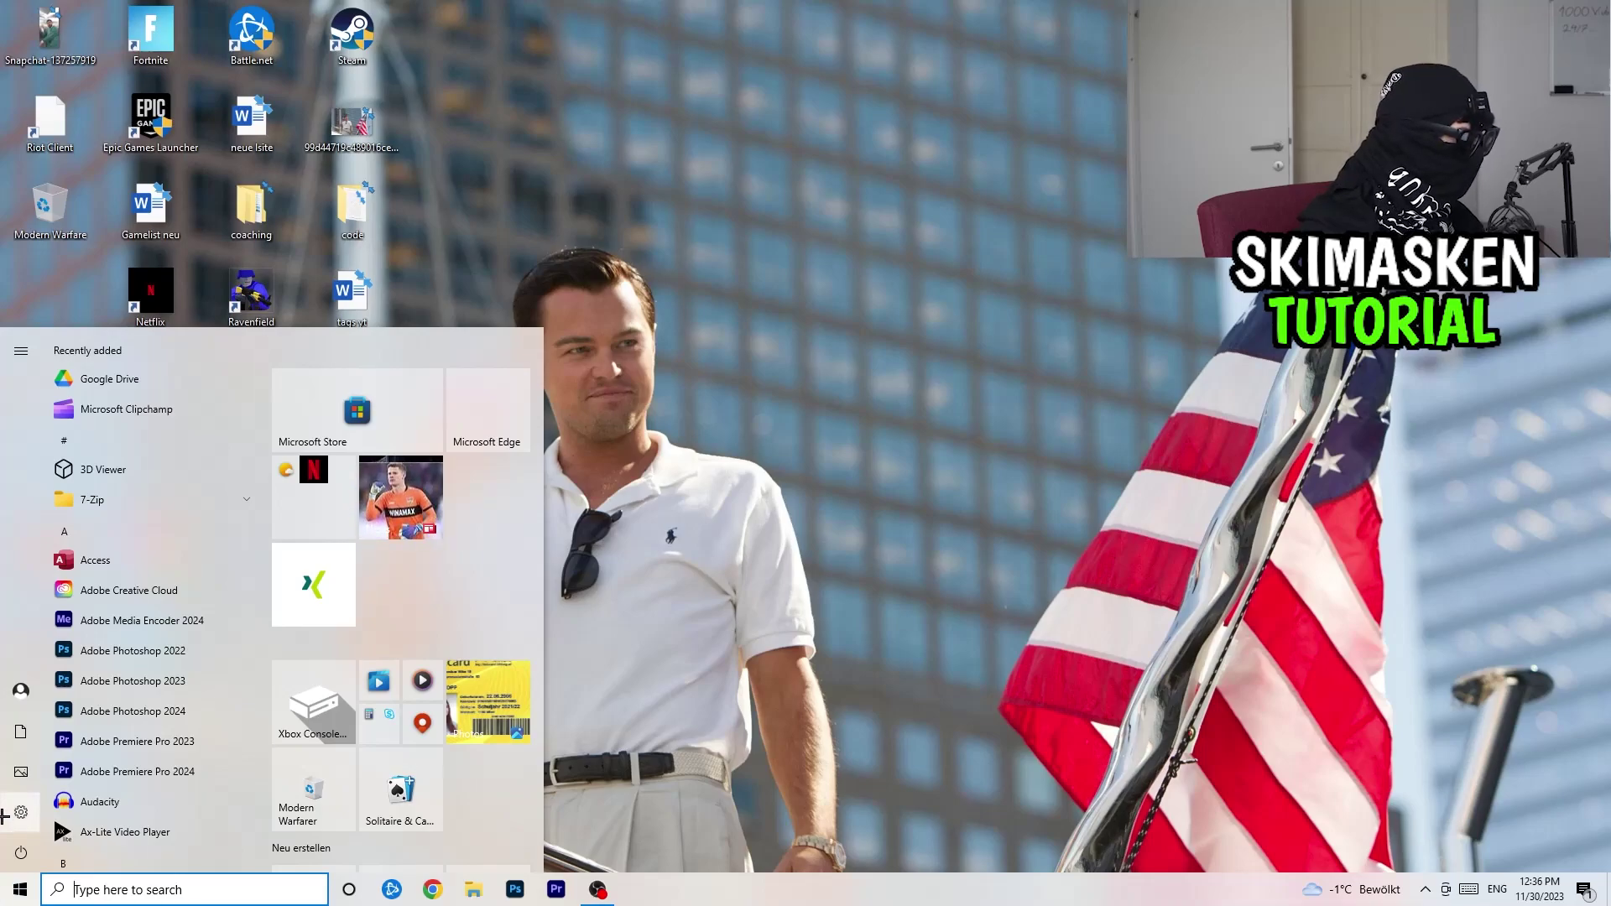
click(21, 812)
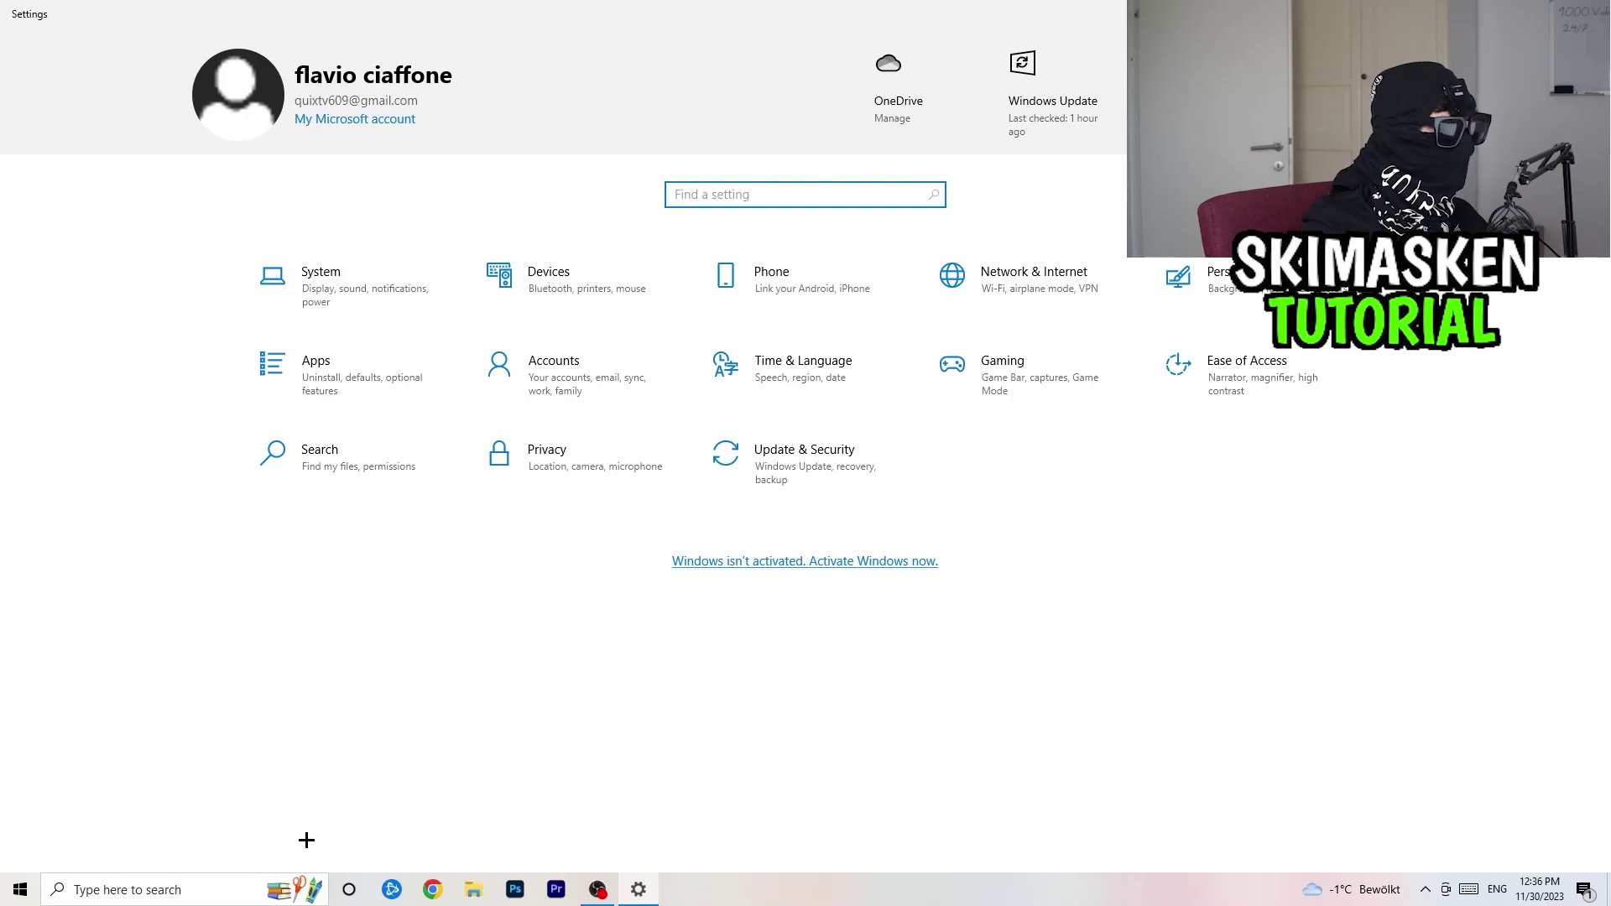
click(1038, 395)
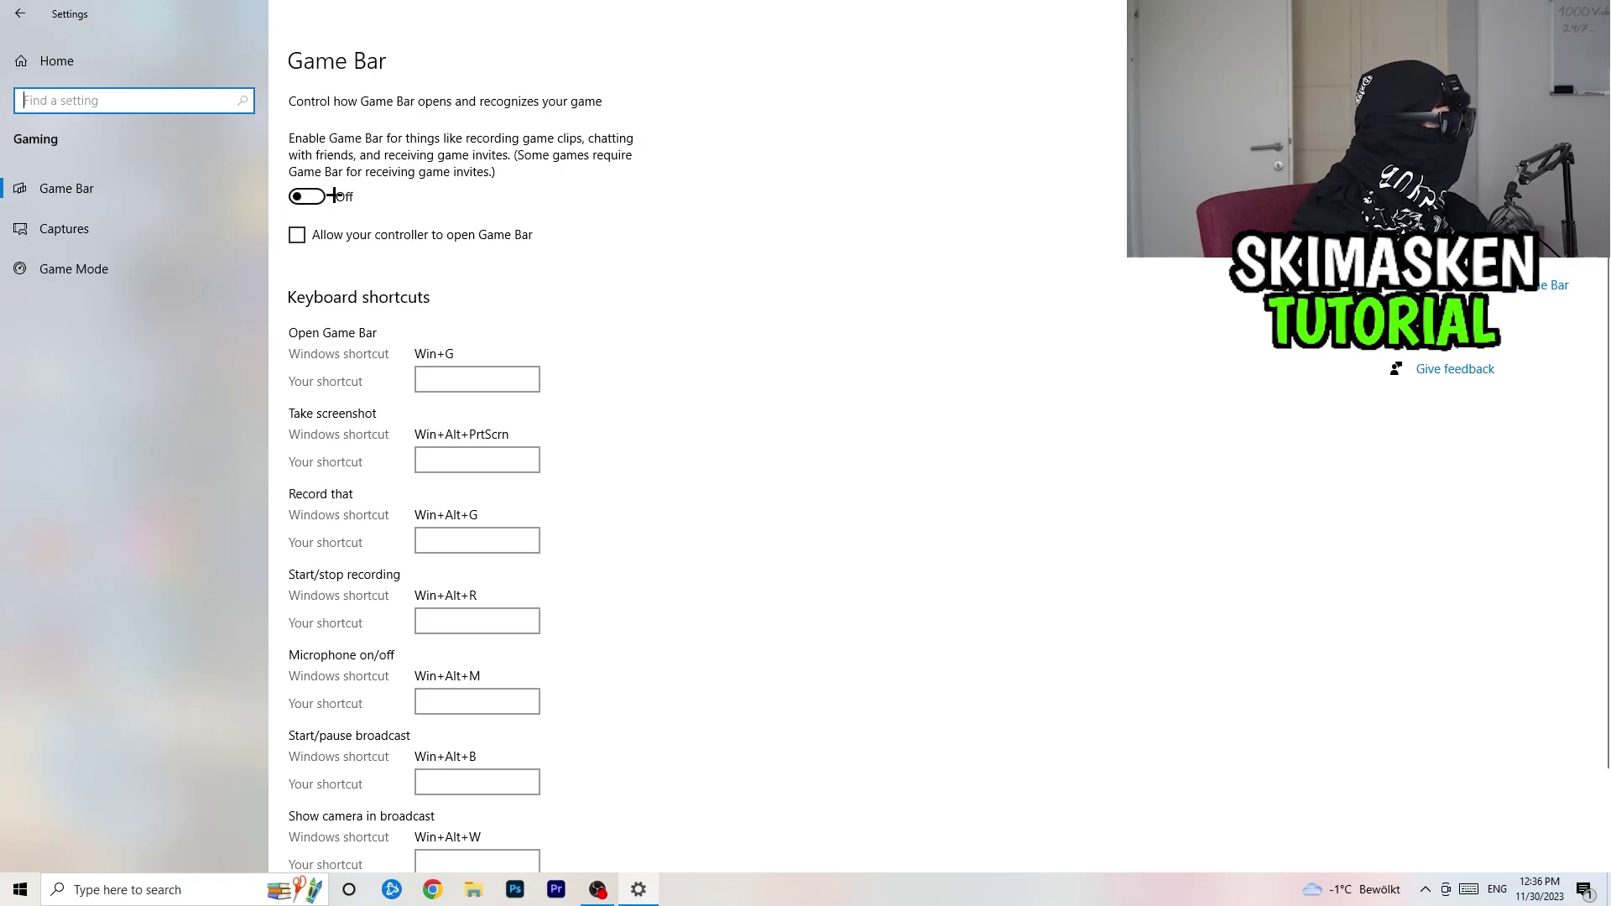
click(64, 228)
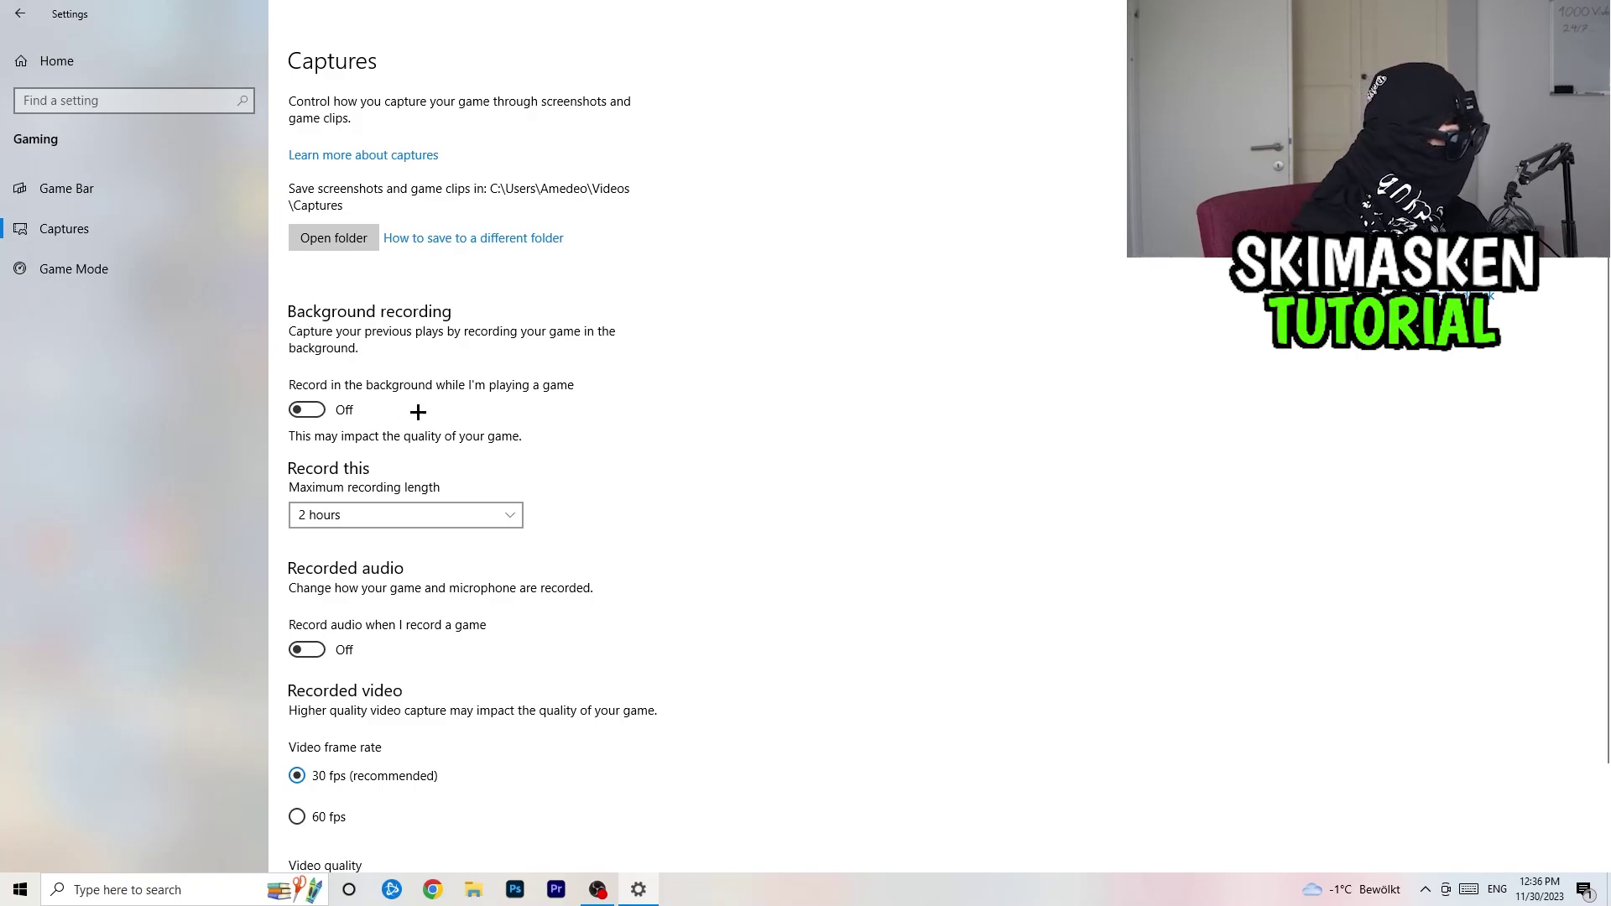
scroll(457, 529, down, 2)
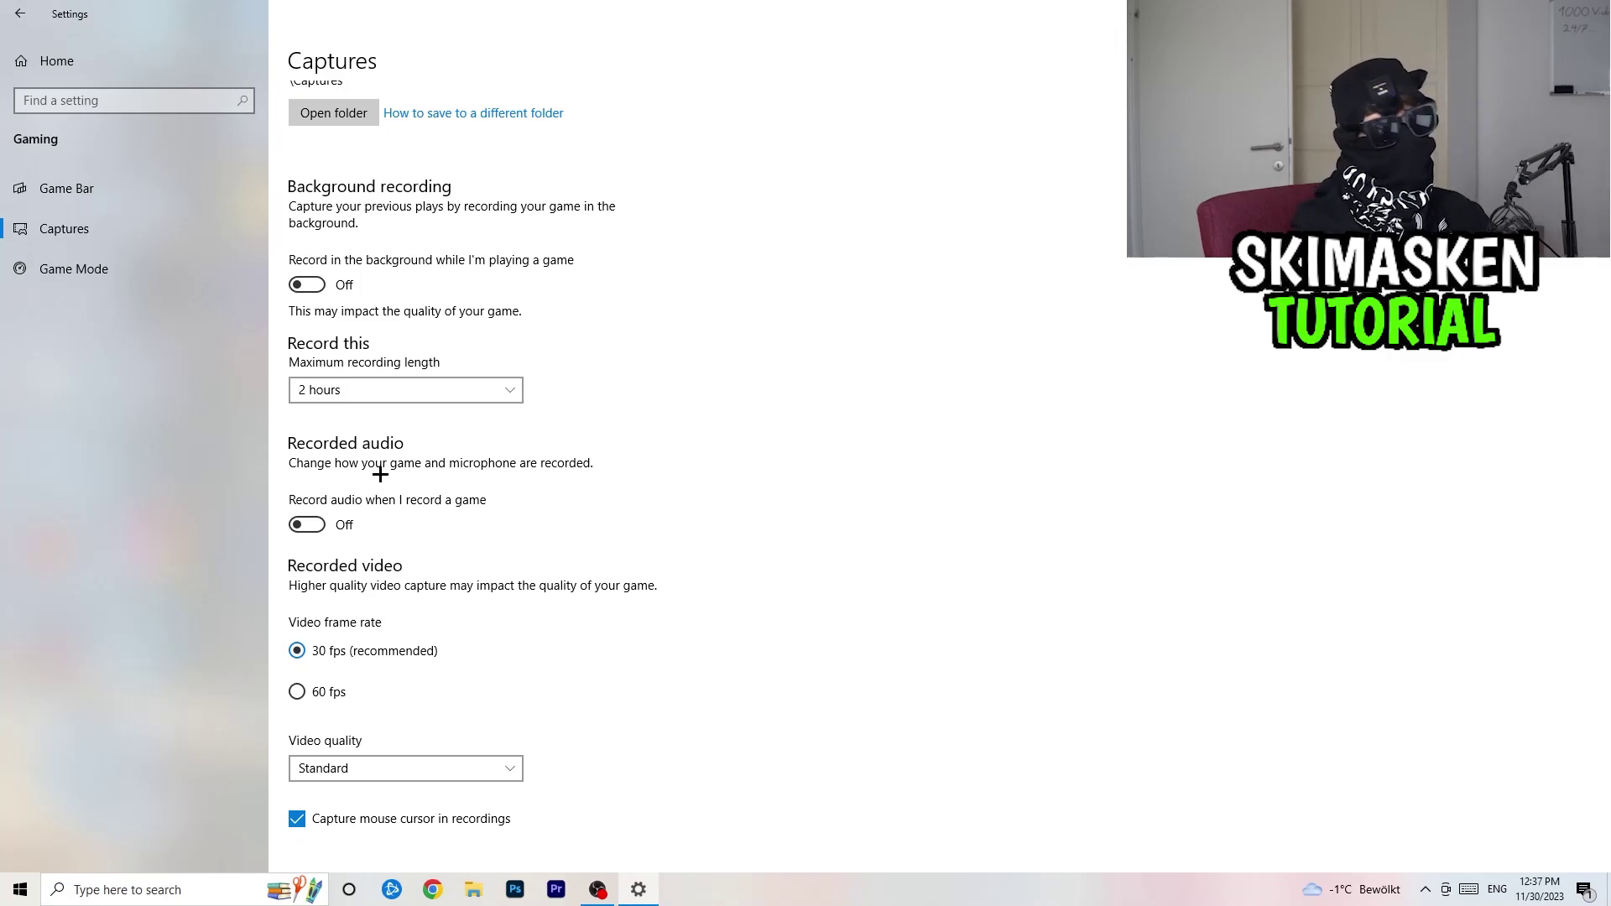
click(157, 270)
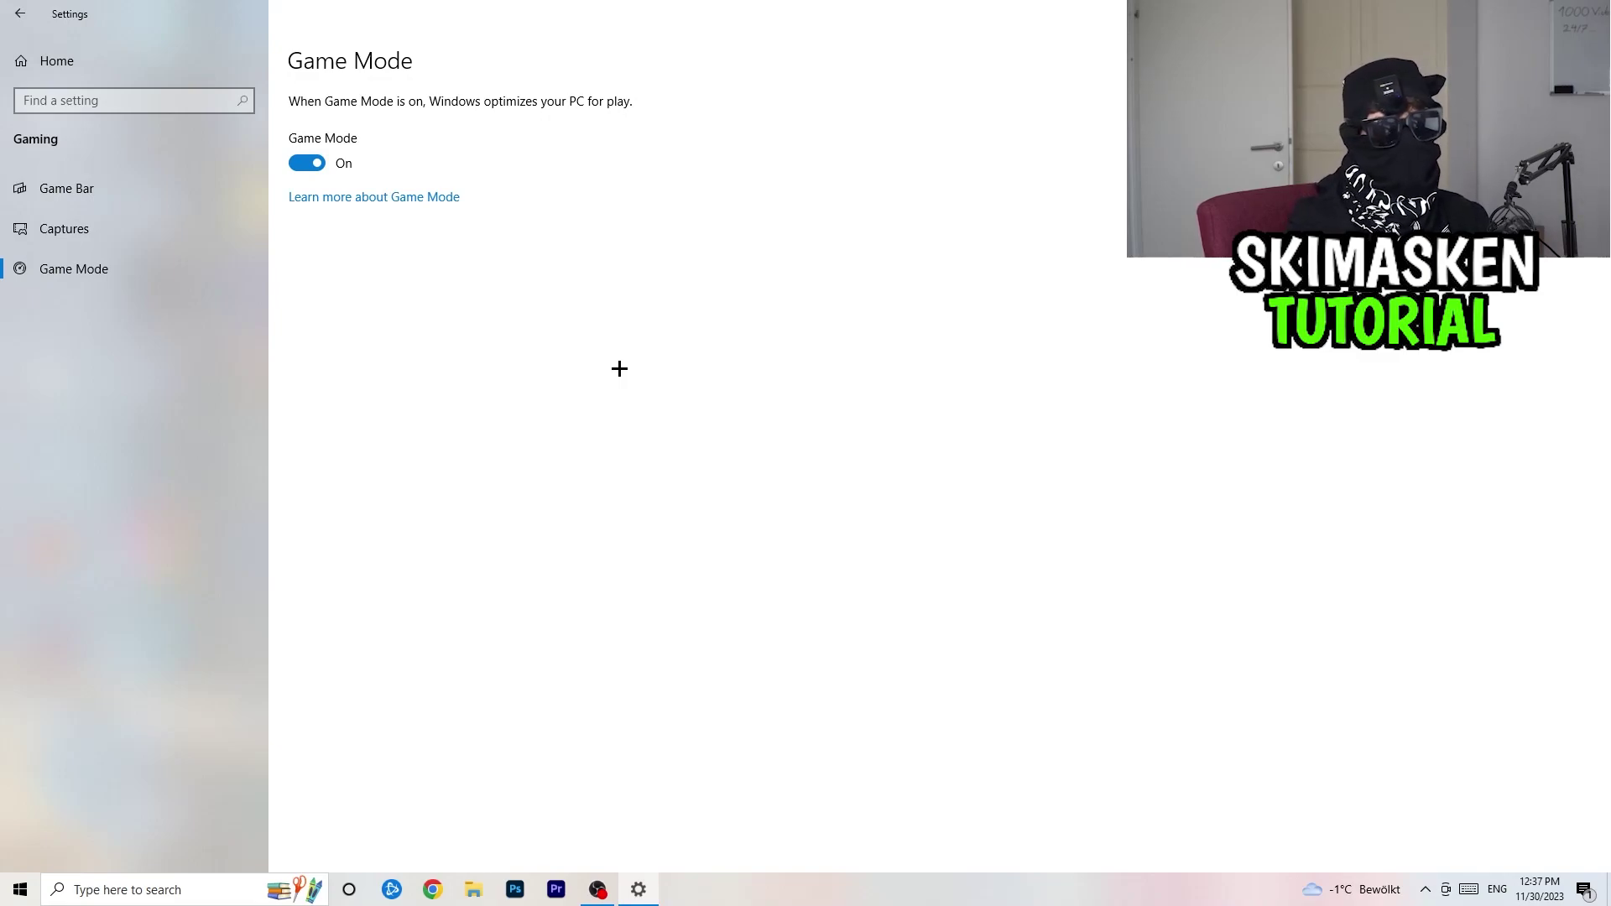
- Open the System display settings and check the available scaling and display resolution options without changing them
click(20, 13)
click(353, 302)
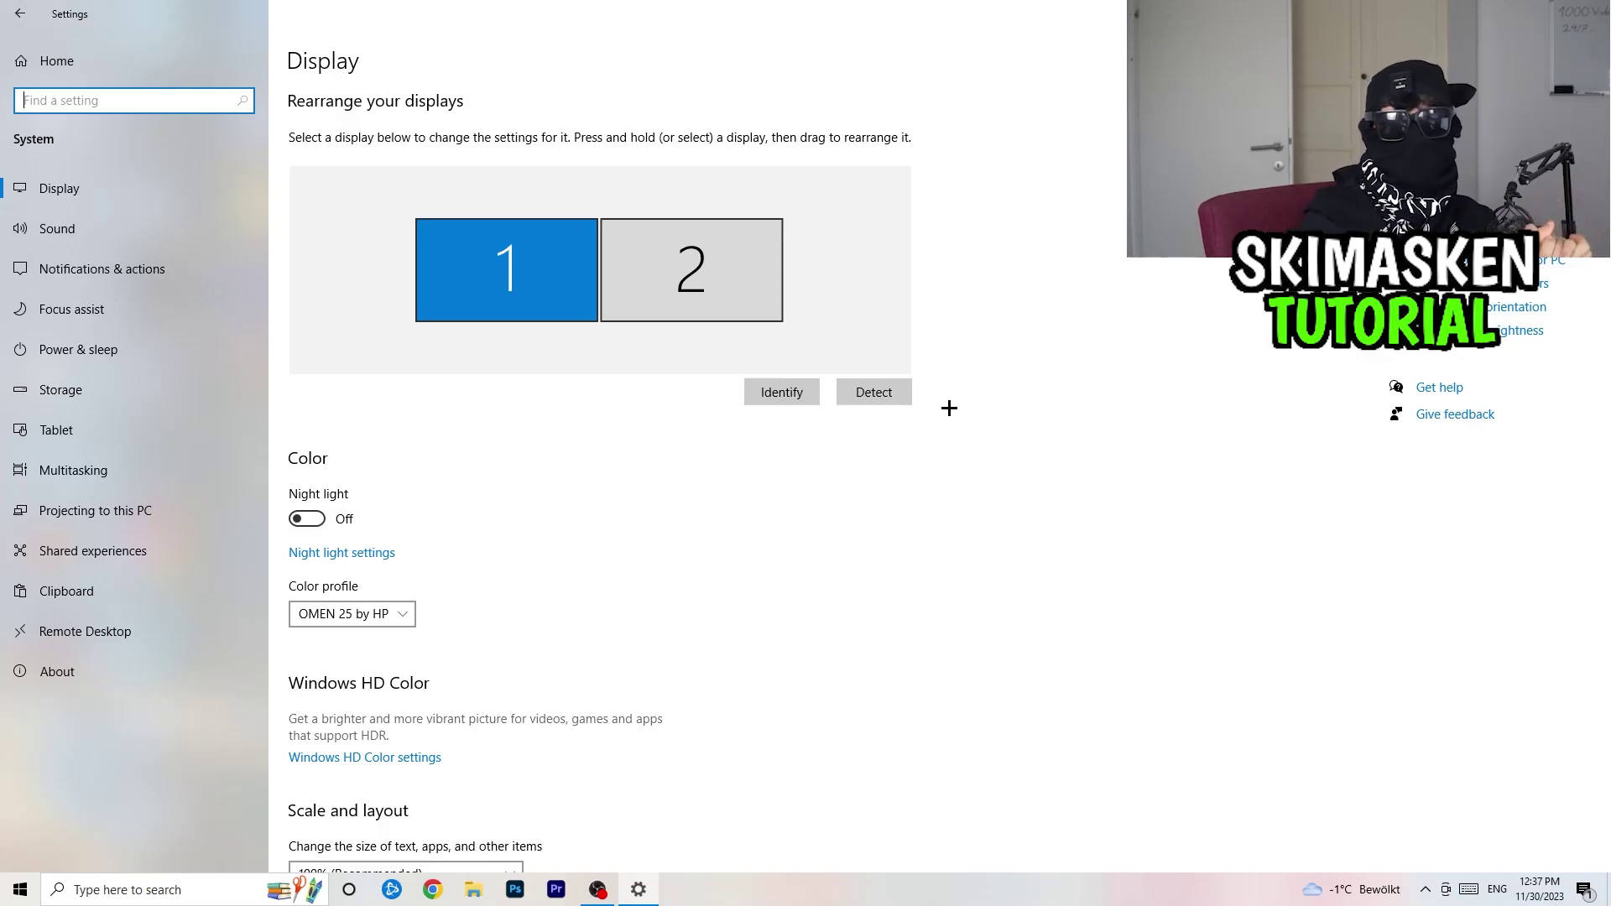
scroll(584, 418, down, 5)
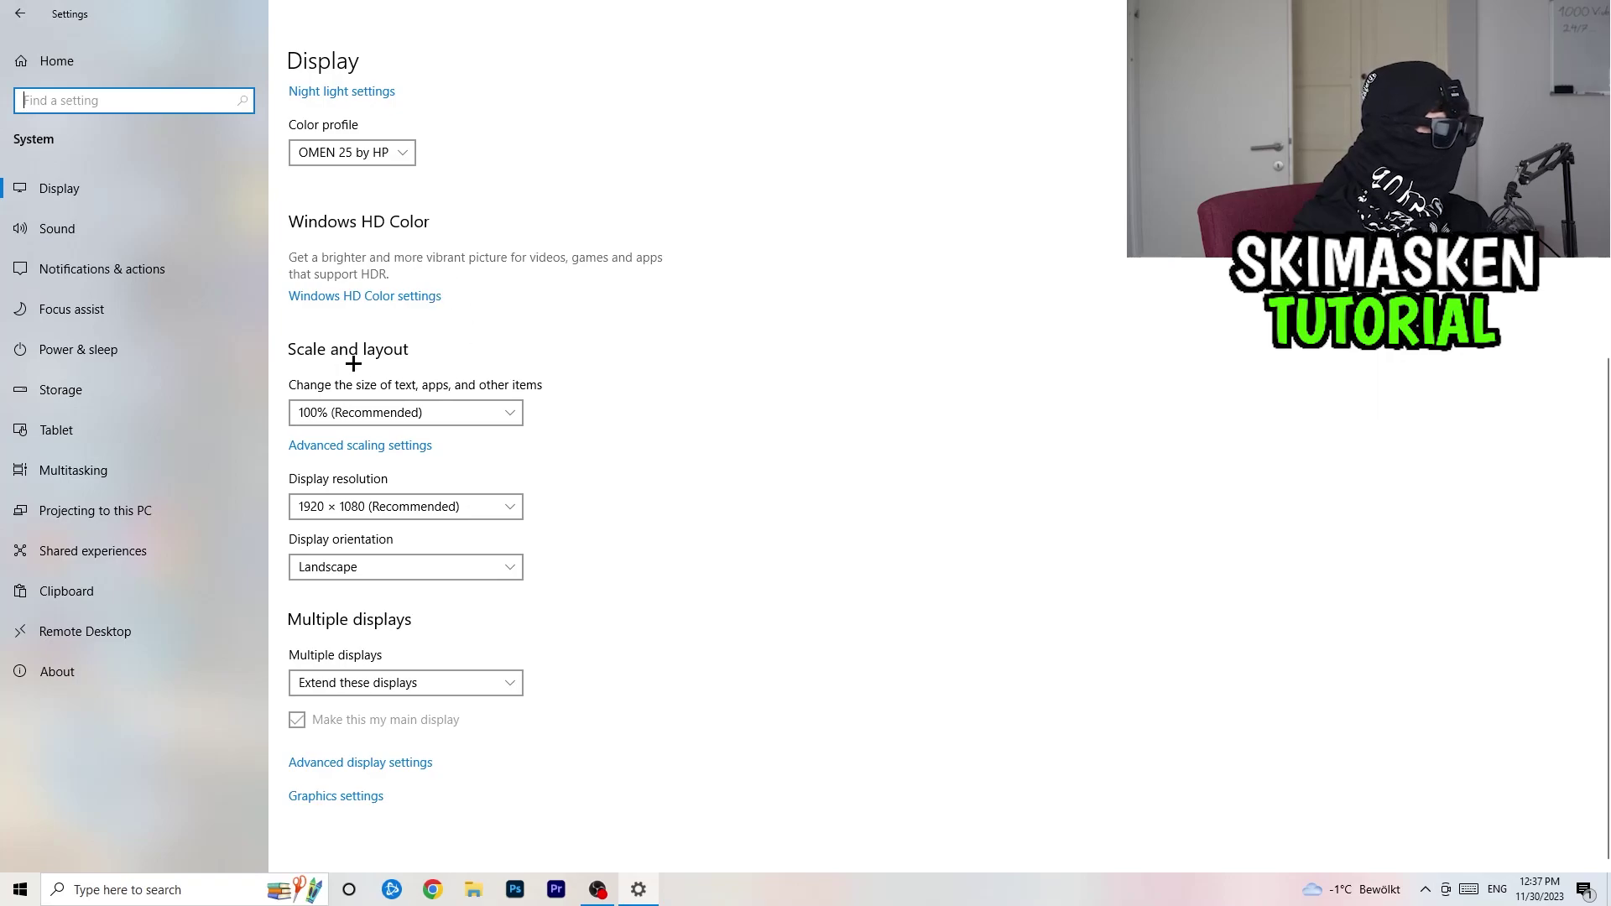
click(510, 411)
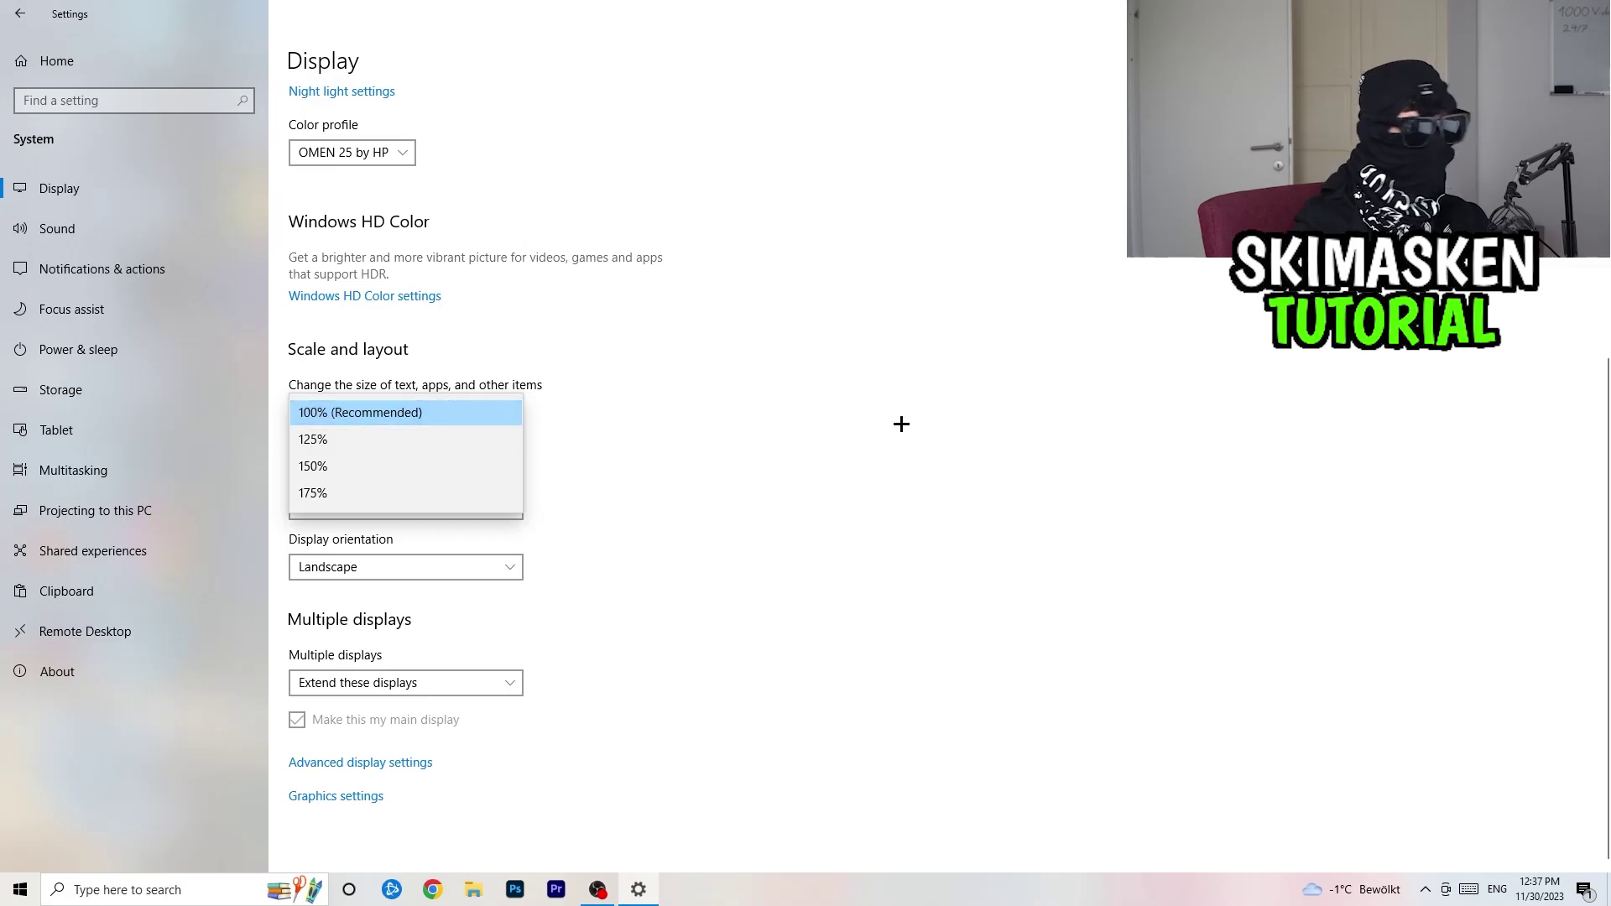
click(864, 452)
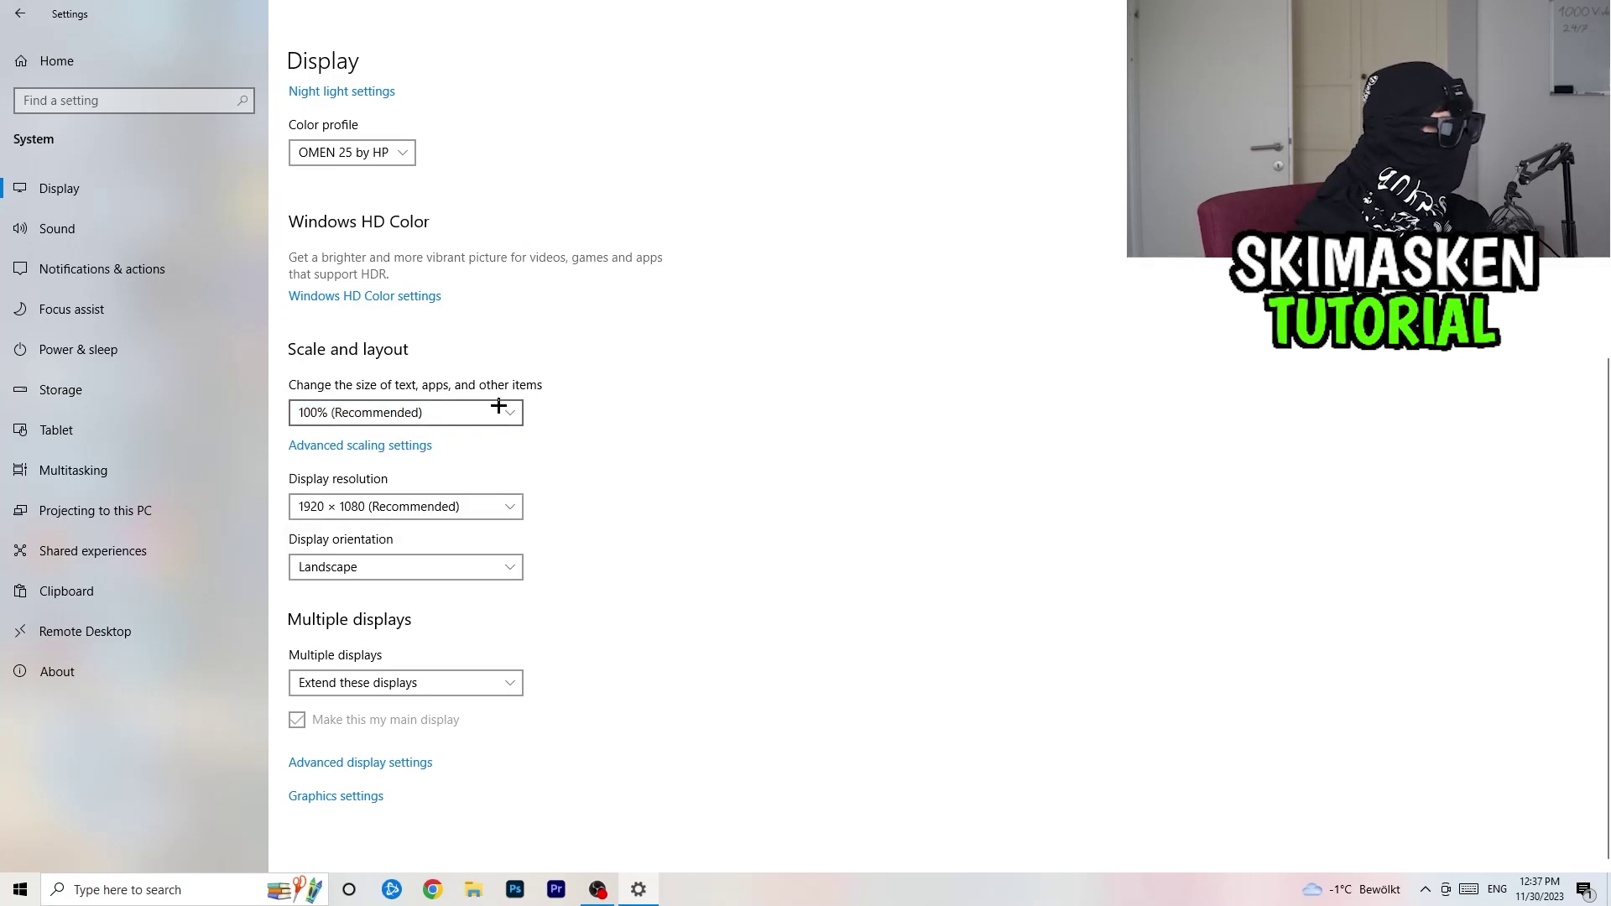
click(435, 506)
click(697, 468)
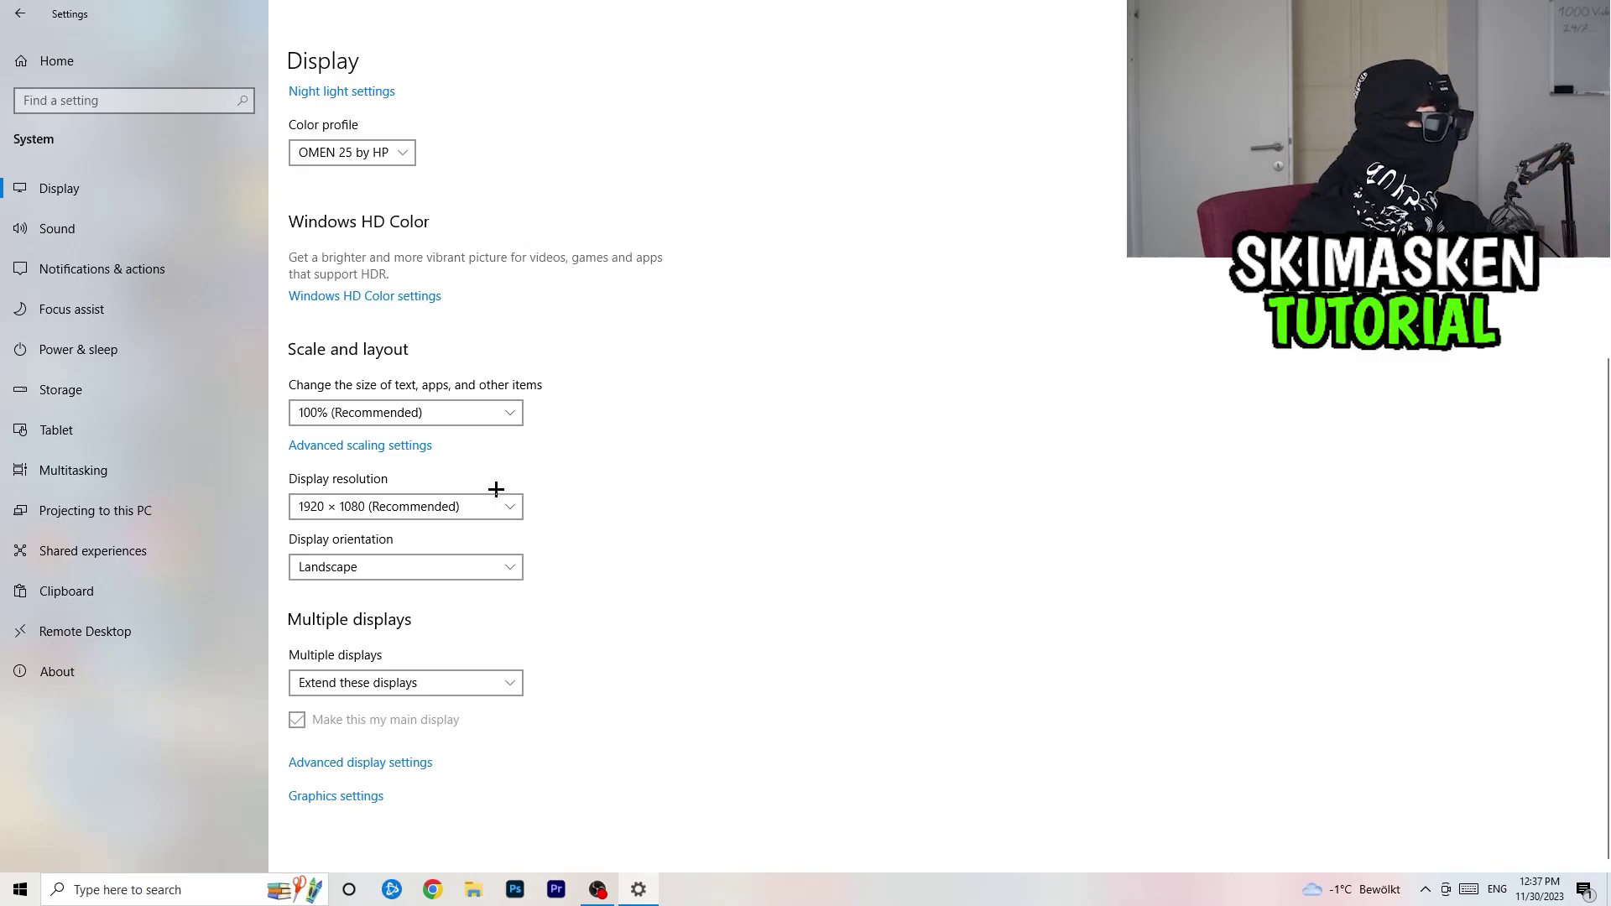
click(487, 515)
click(641, 450)
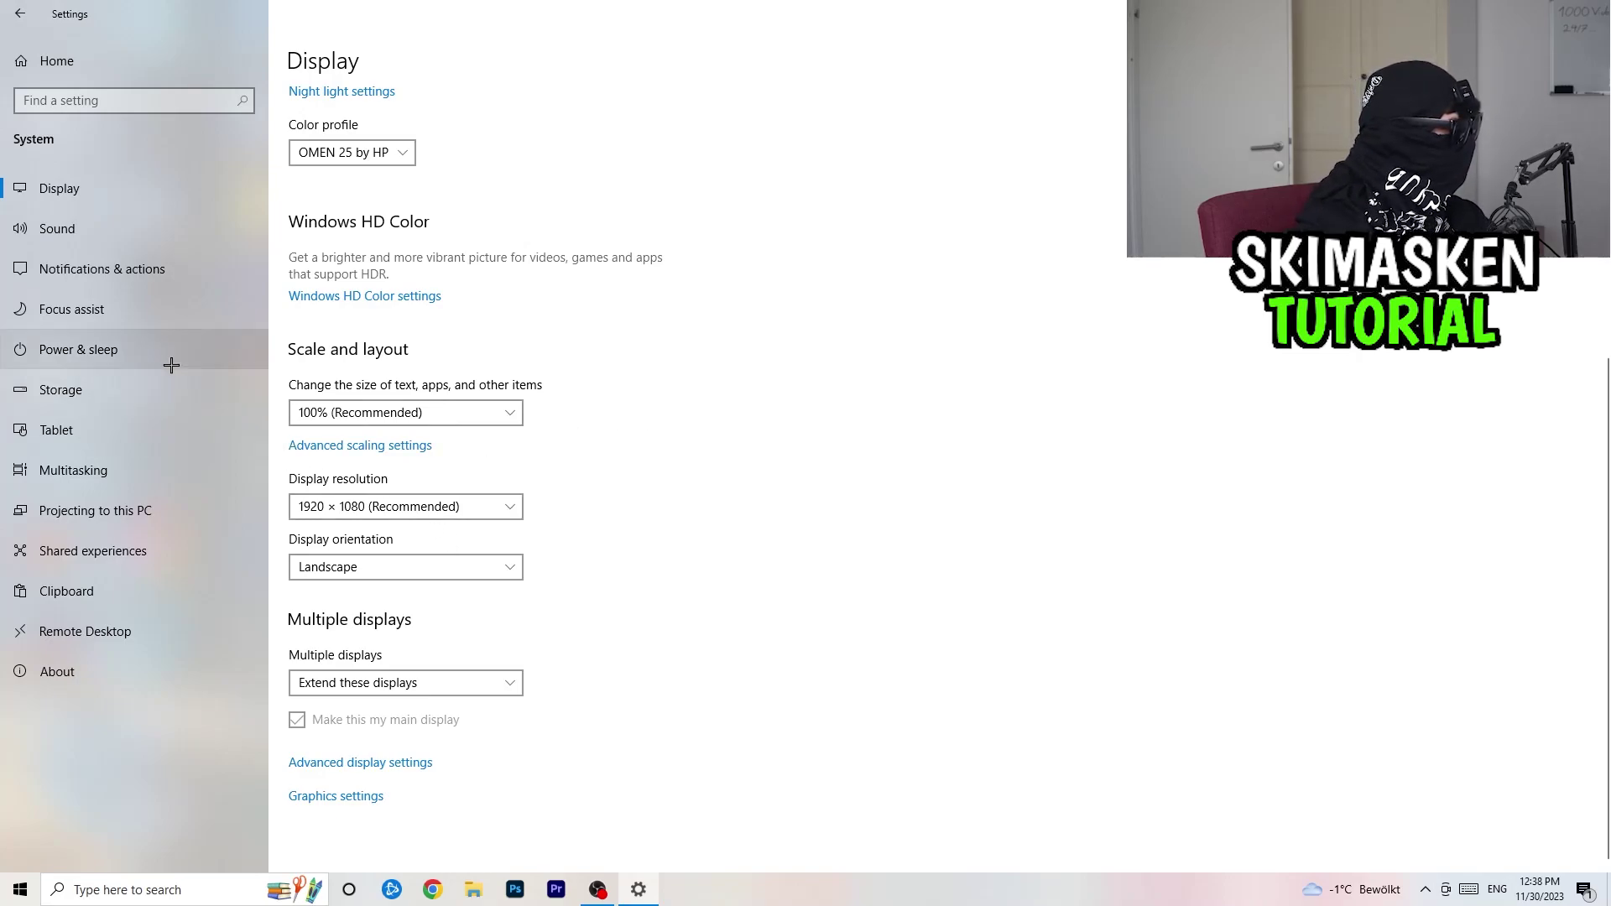
- Open the Storage Sense configuration and review the options for run frequency, recycle bin cleanup and Downloads folder cleanup
click(86, 372)
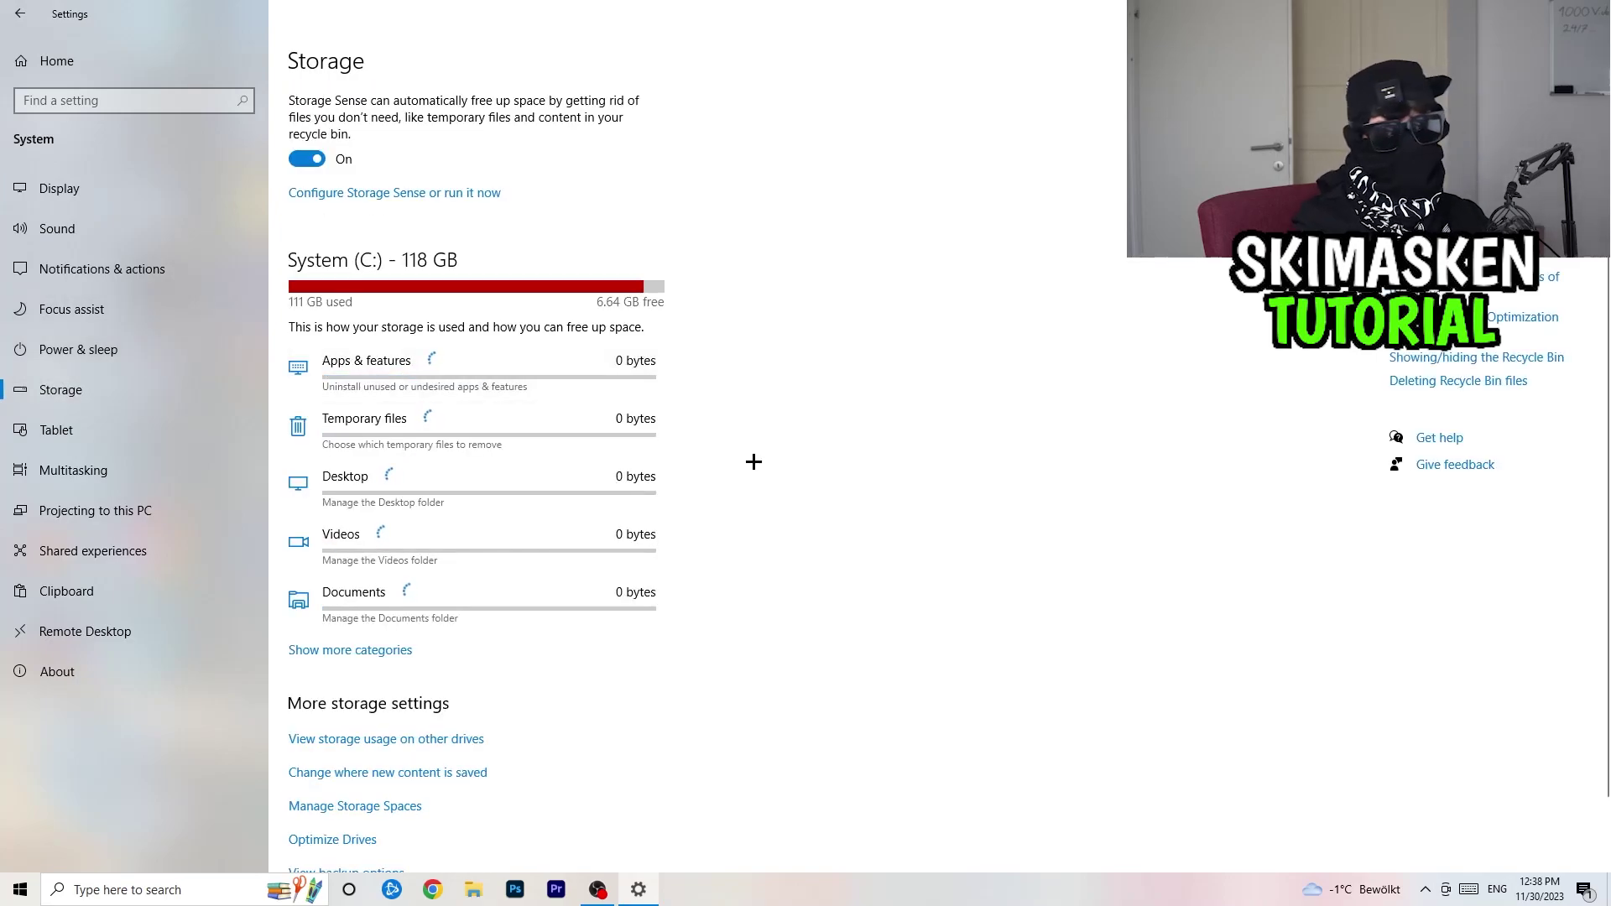
click(346, 199)
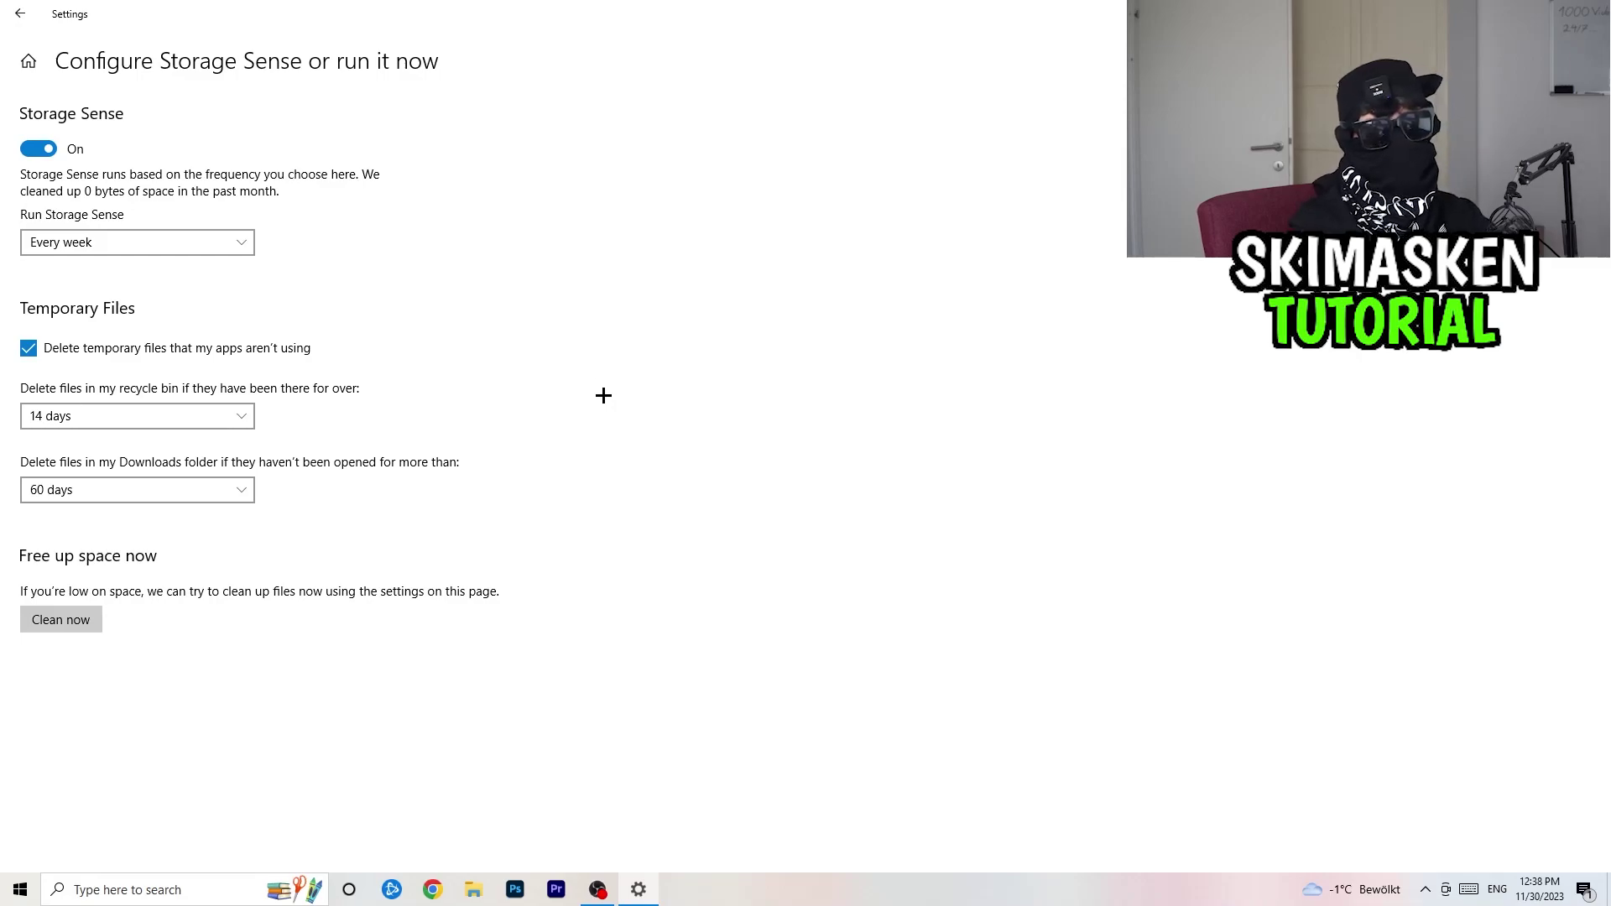
click(115, 242)
click(116, 242)
click(247, 417)
click(278, 398)
click(135, 490)
click(779, 346)
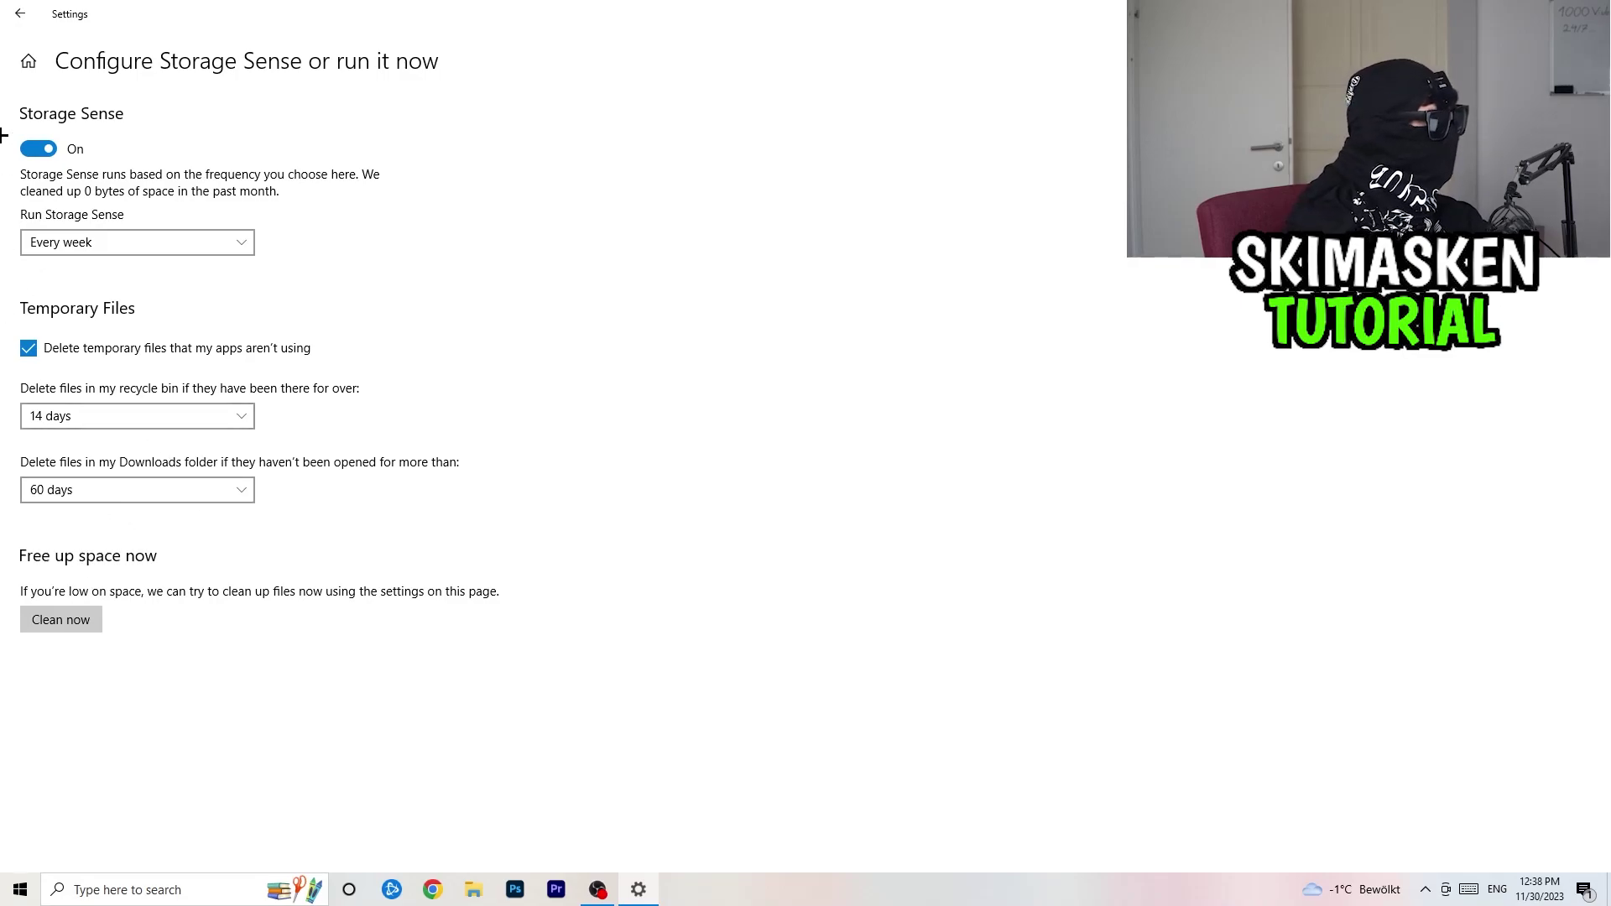
- Check the Windows Update status under Update & Security and close Settings
click(19, 13)
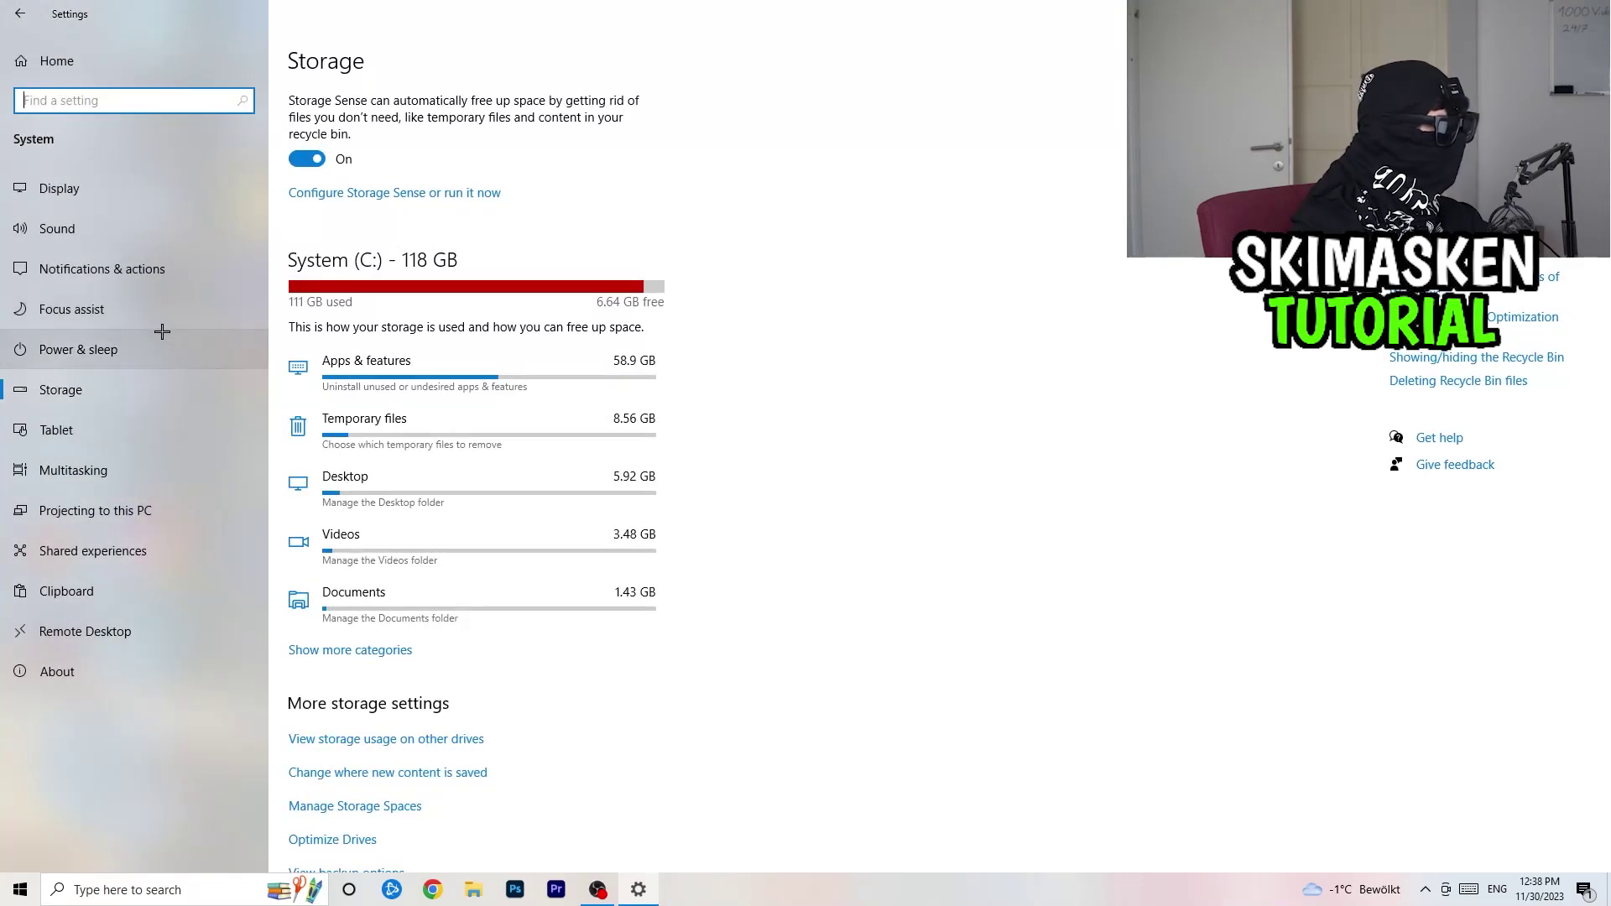
click(19, 14)
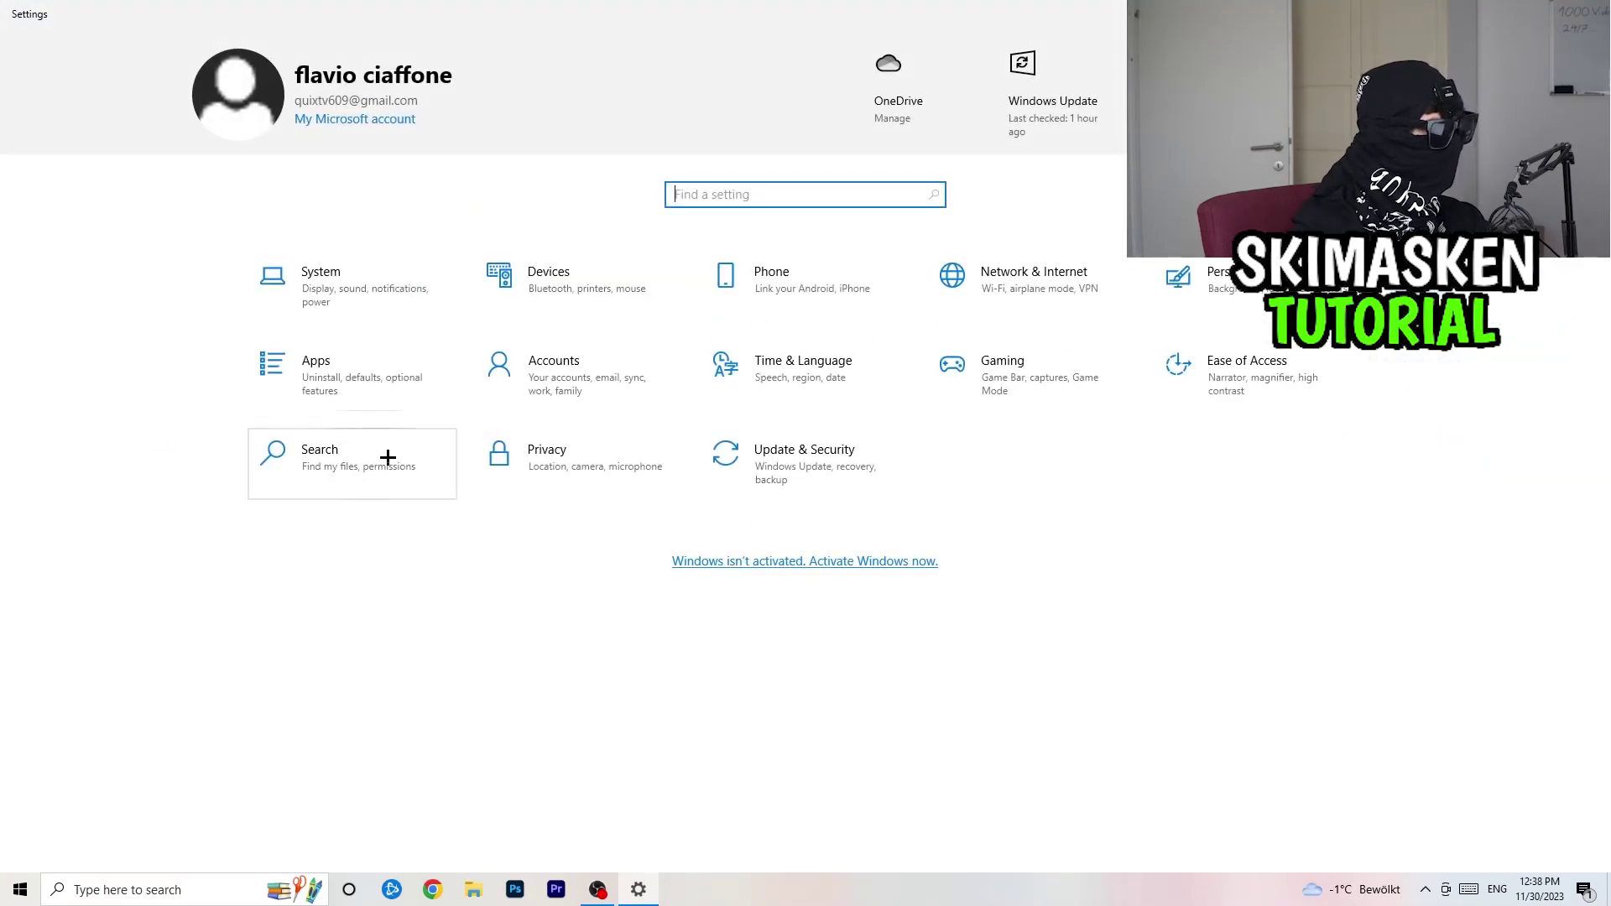
click(722, 449)
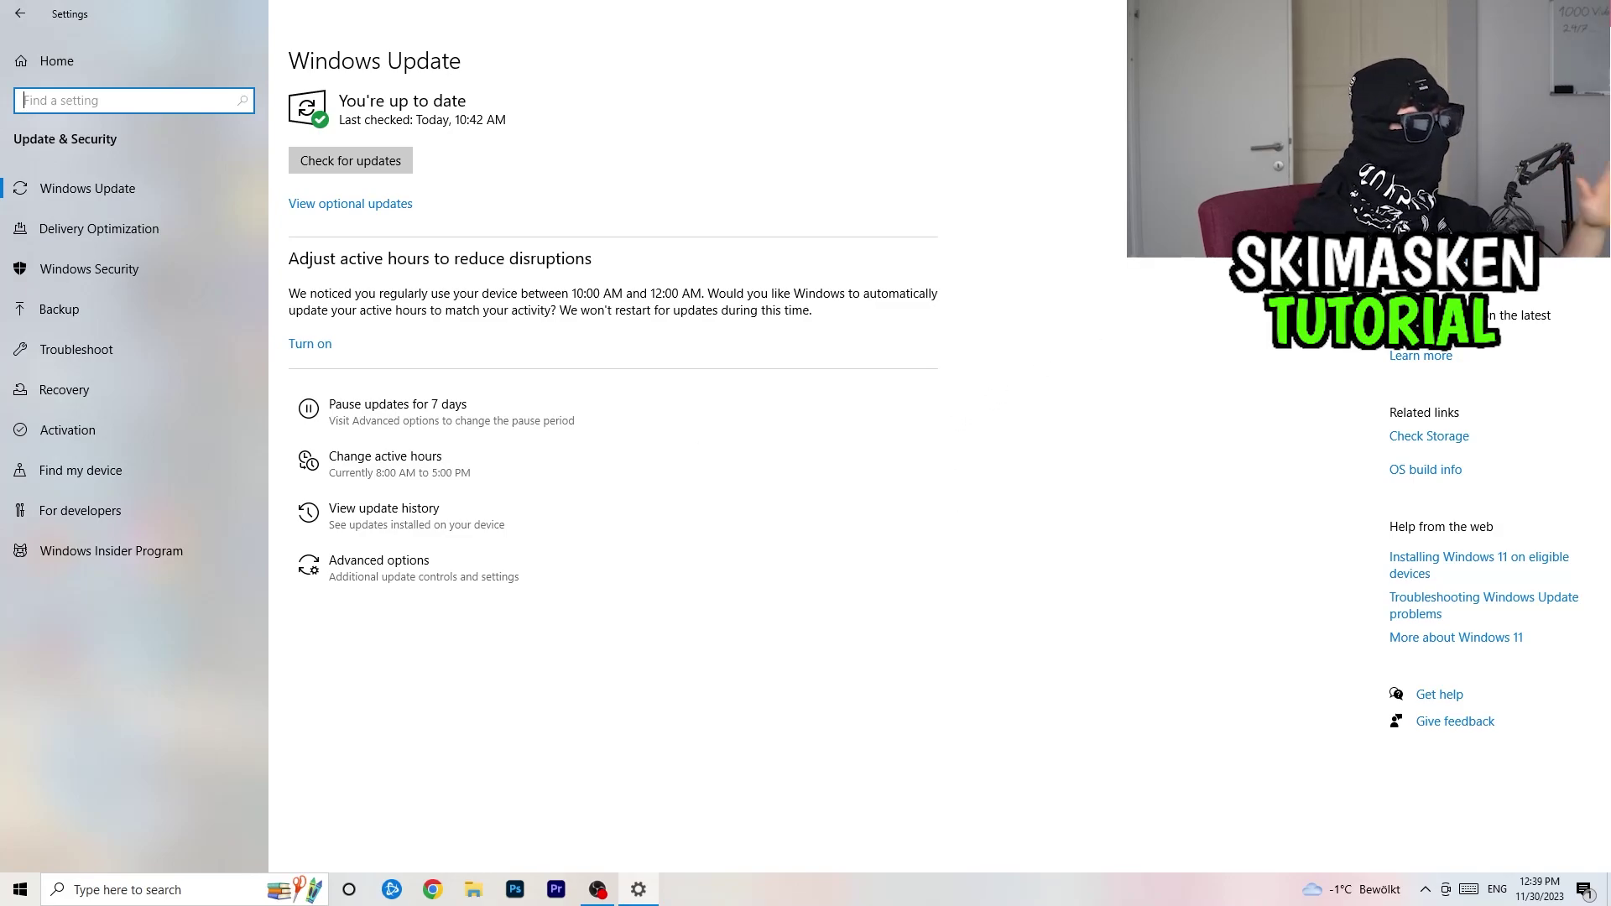
key(alt+F4)
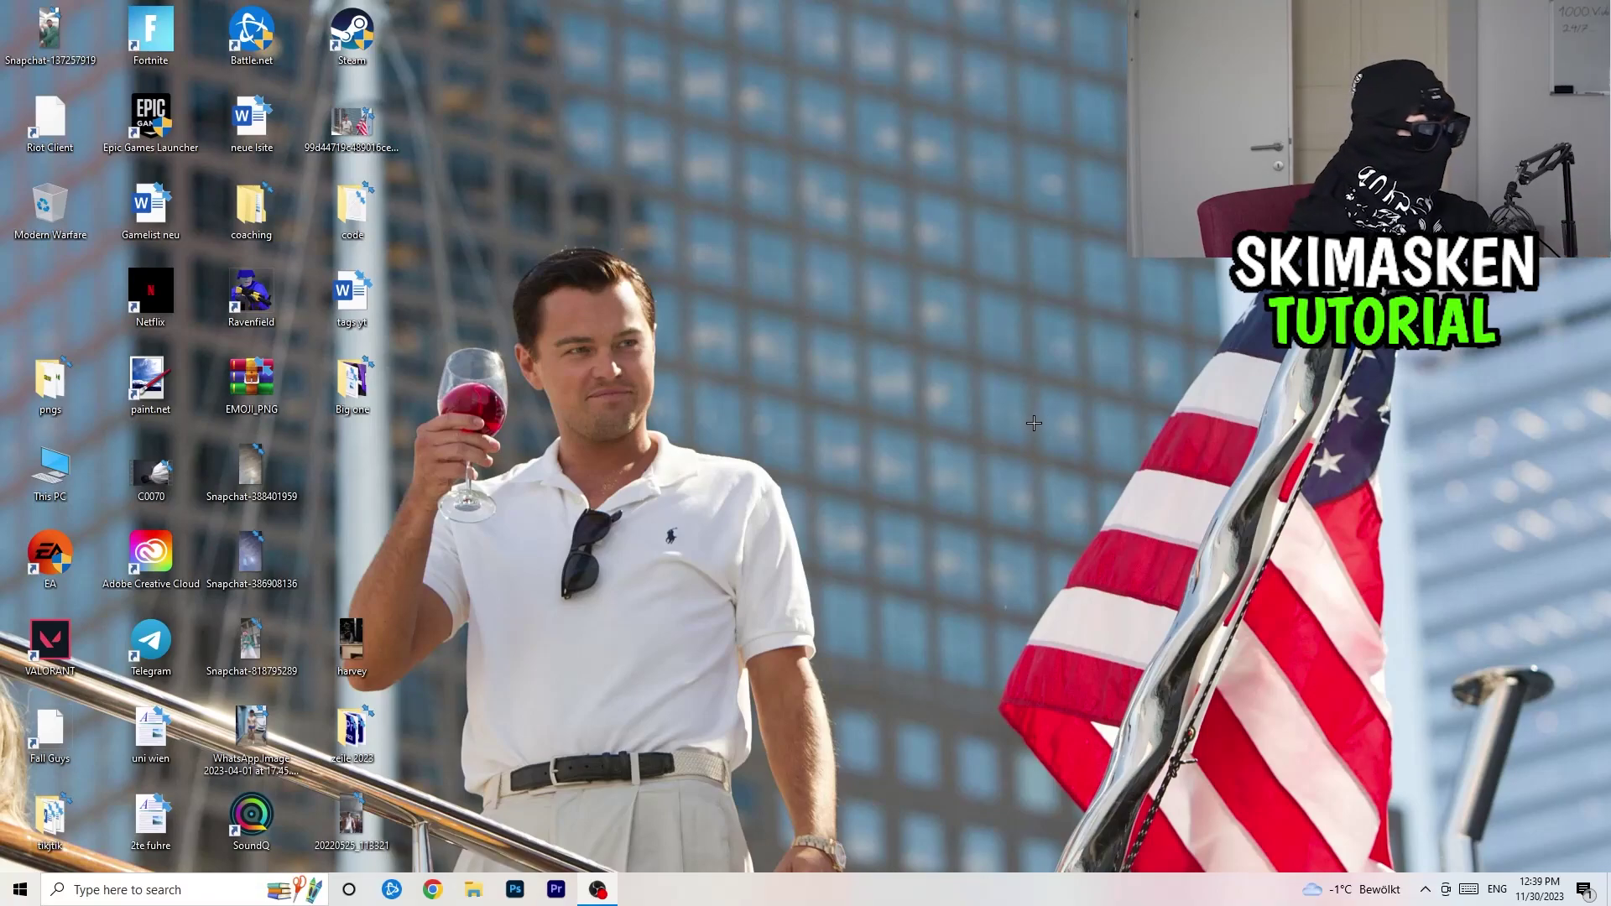